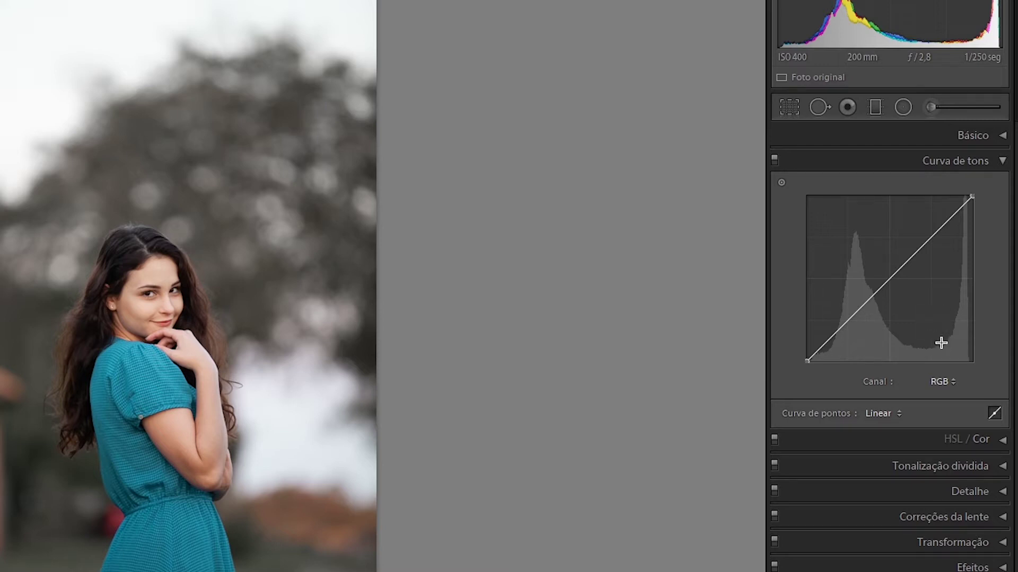
- Switch the tone curve to region sliders and inspect the dark areas of the woman's hair at 1:1 zoom
left_click(994, 414)
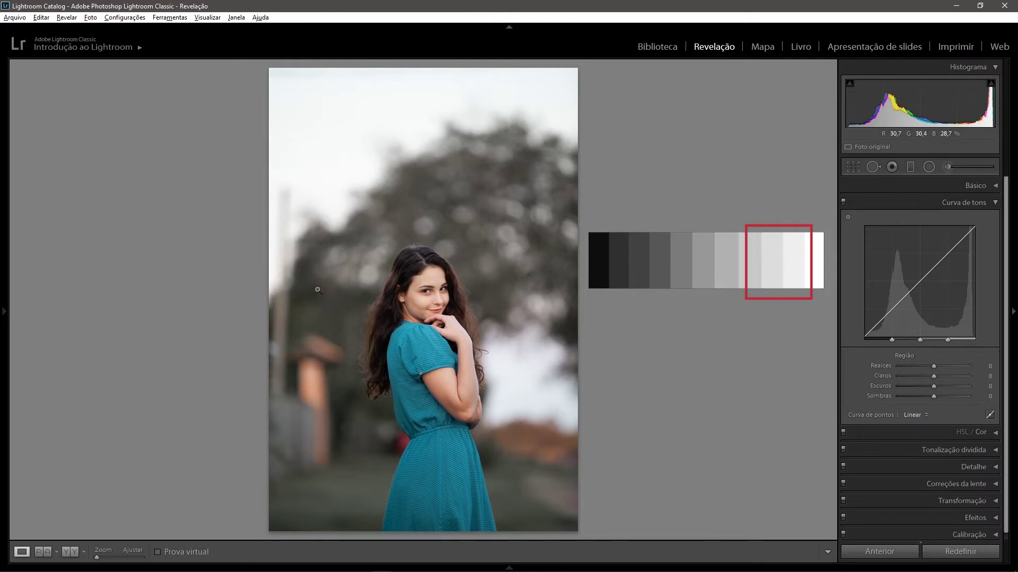
left_click(378, 326)
left_click_drag(481, 296, 391, 424)
left_click_drag(399, 182, 429, 186)
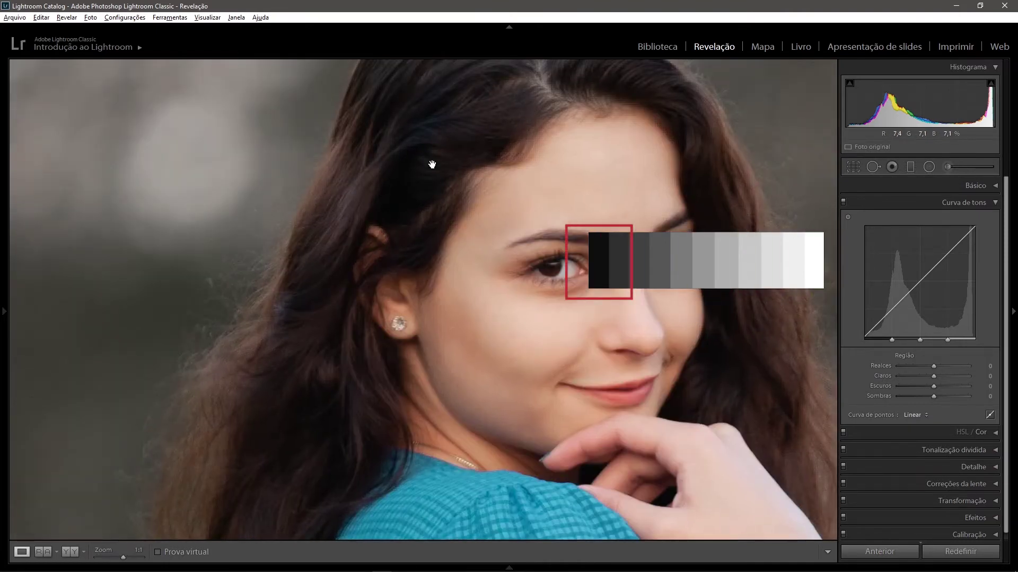
left_click(375, 232)
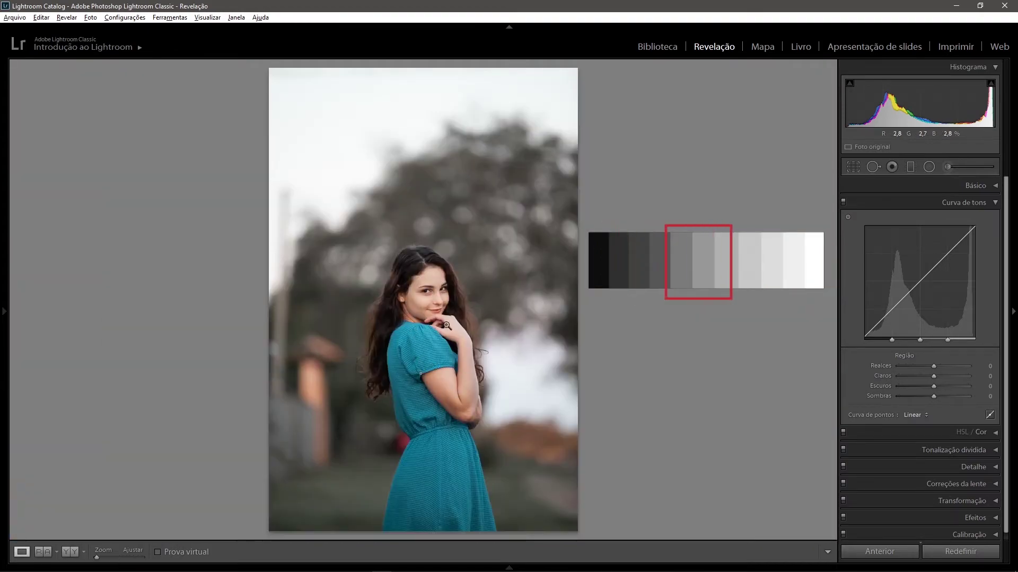
- Try the tone curve's Realces at +92 and Sombras at −95, restoring each to its default
mouse_move(959, 259)
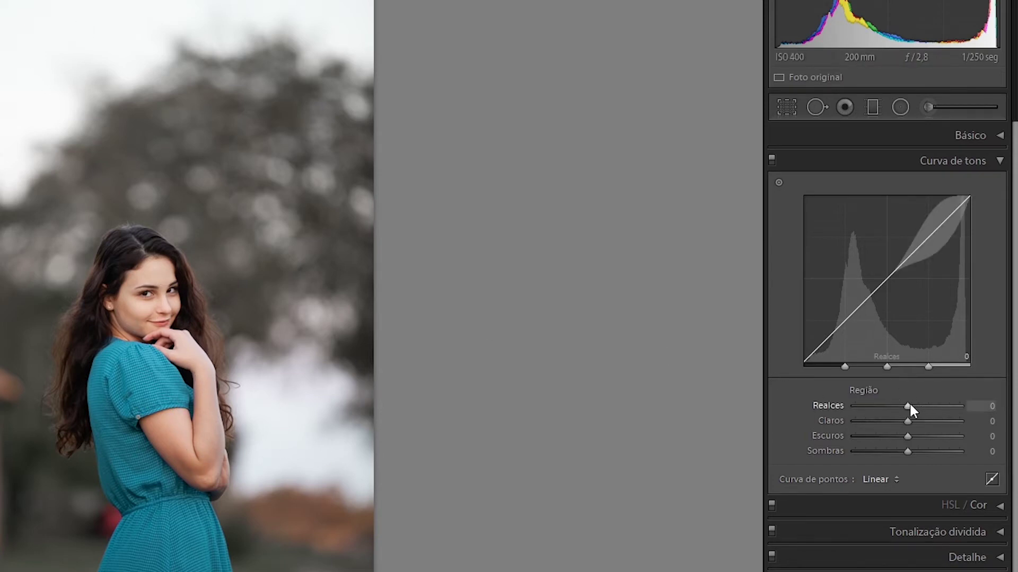
mouse_move(910, 405)
left_mouse_down()
mouse_move(849, 415)
mouse_move(854, 403)
mouse_move(954, 392)
left_mouse_up()
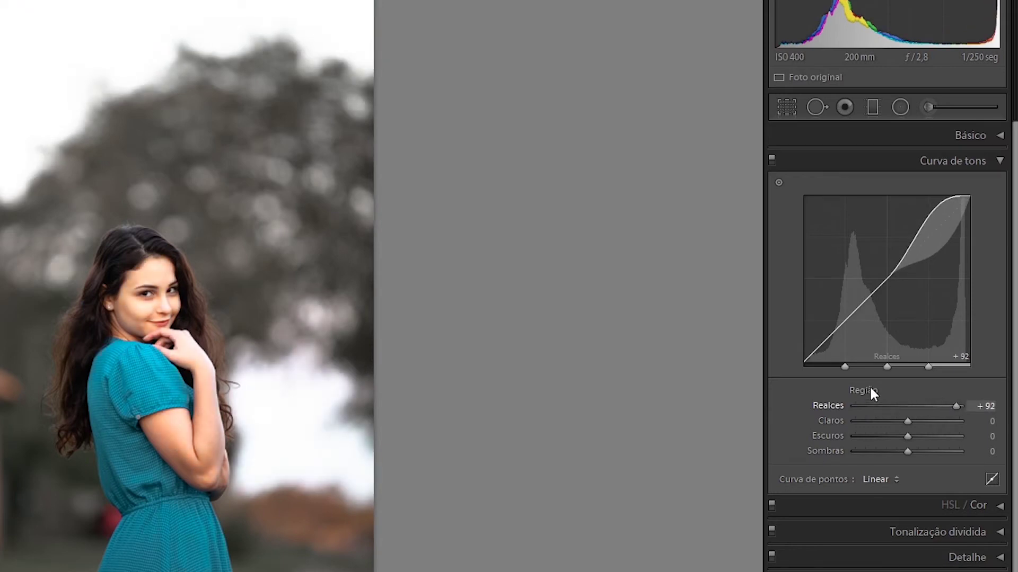
double_click(829, 406)
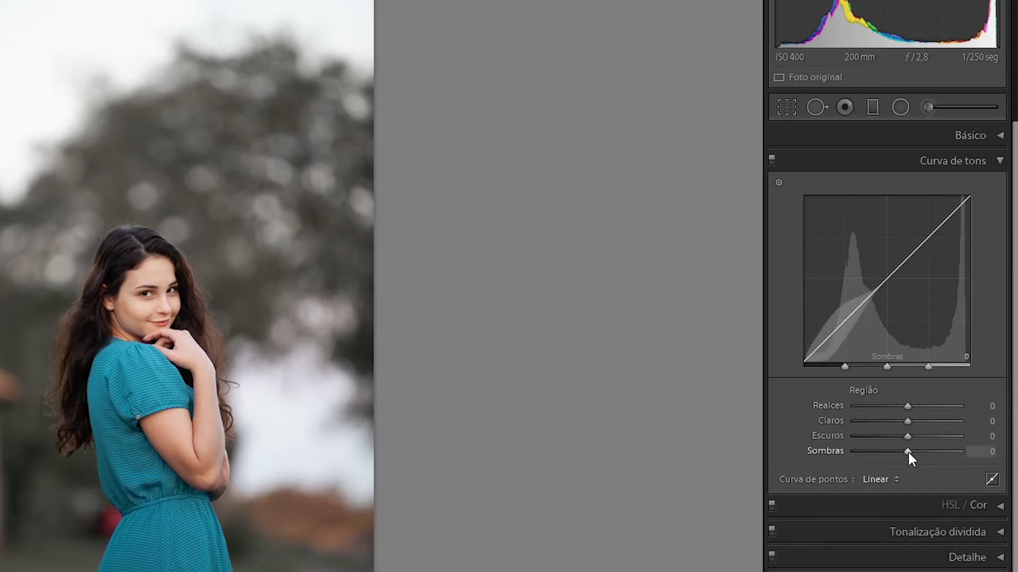
left_click_drag(907, 450, 851, 450)
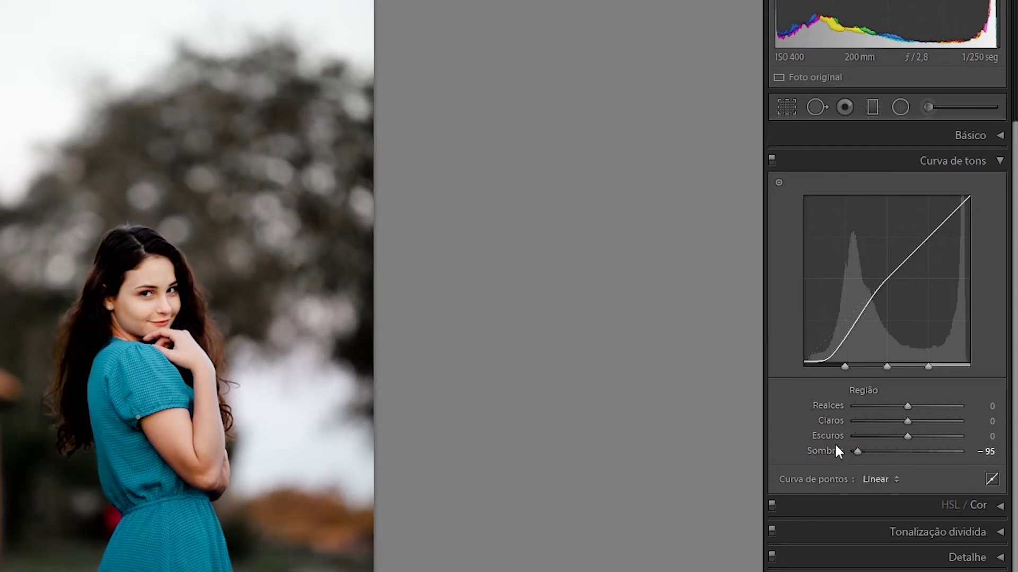
double_click(834, 452)
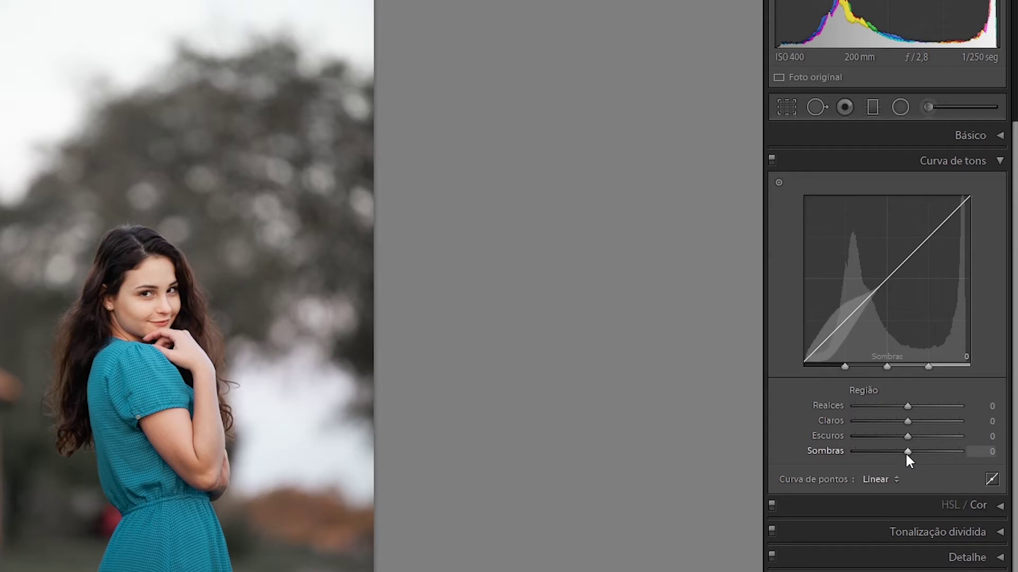
- Try Sombras at +73 with the tone curve's shadow division moved to 10 and farther toward the midtones
left_click_drag(906, 454, 943, 452)
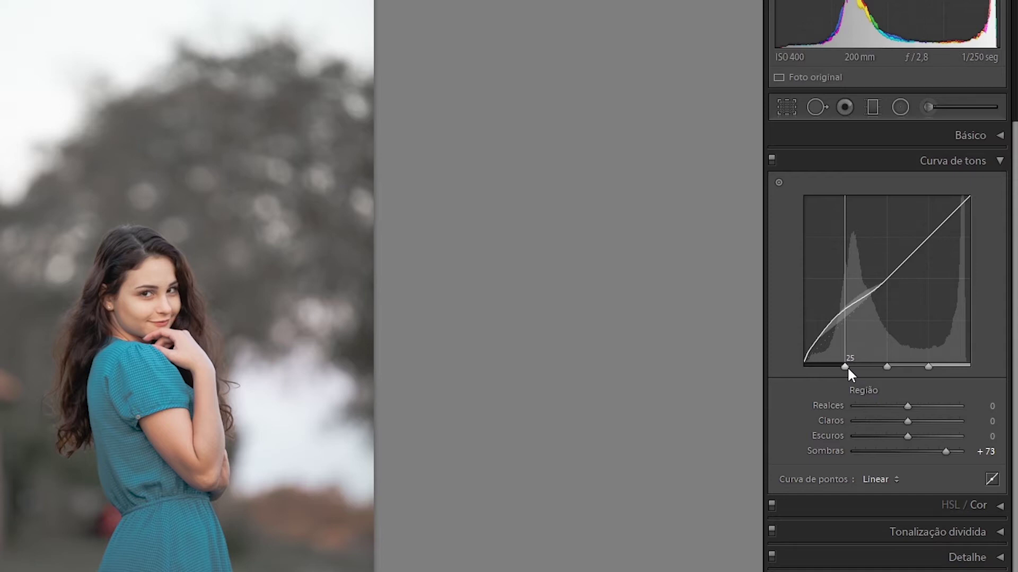
left_click_drag(847, 367, 825, 382)
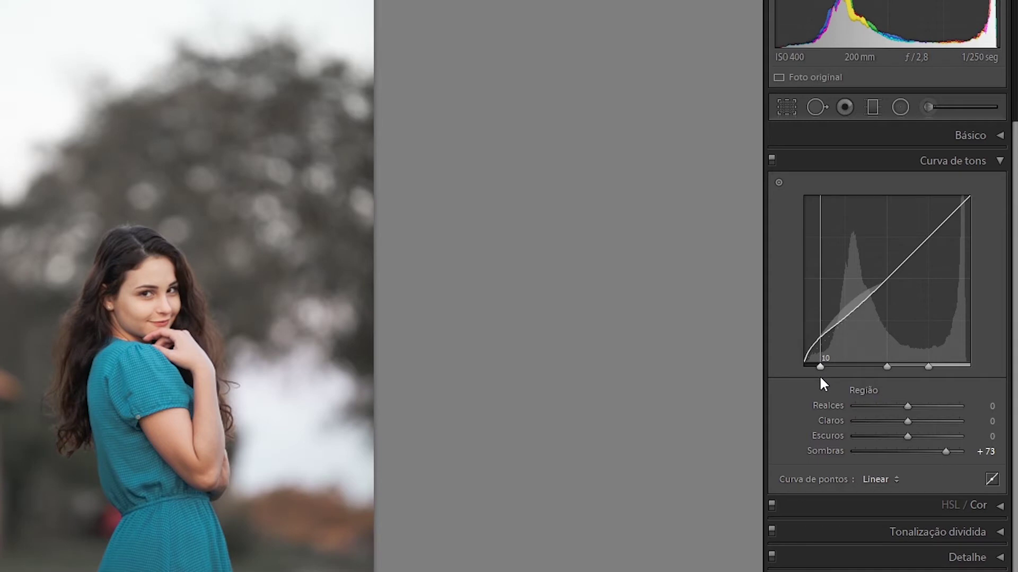
left_click_drag(812, 380, 862, 375)
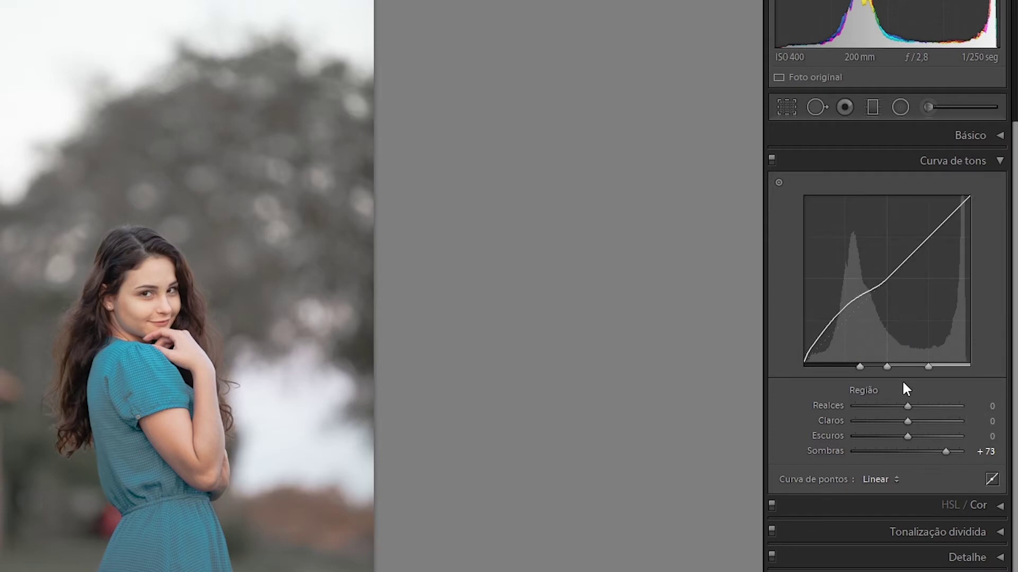
- Reset all tone curve regions and divisions, and switch the tone curve to point curve editing
right_click(925, 304)
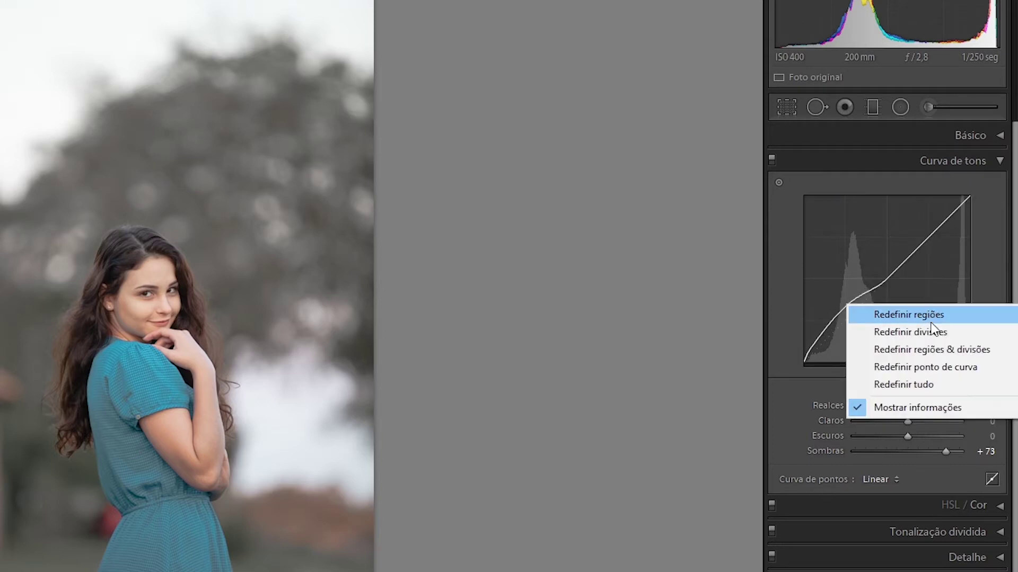
left_click(936, 383)
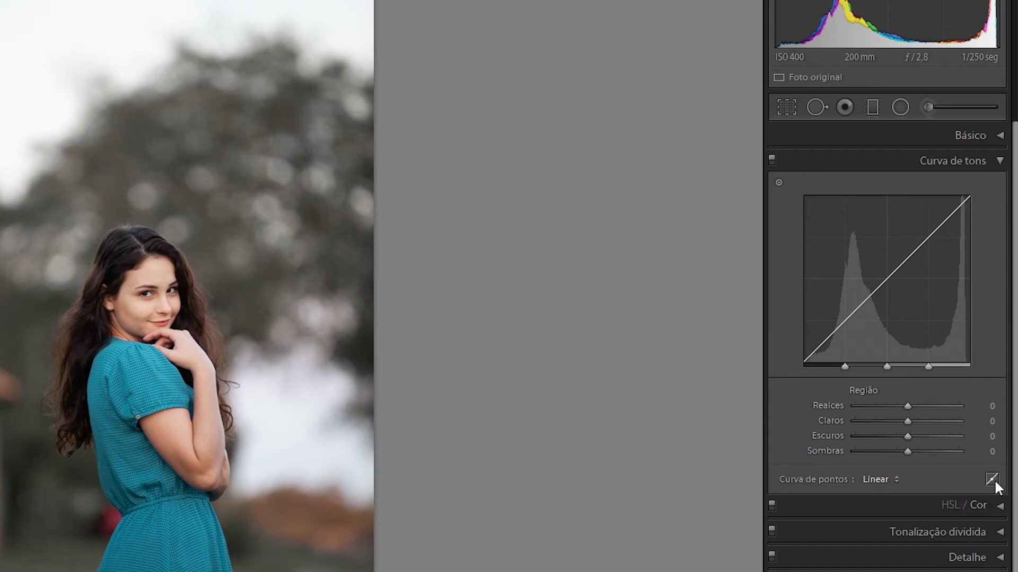
left_click(993, 481)
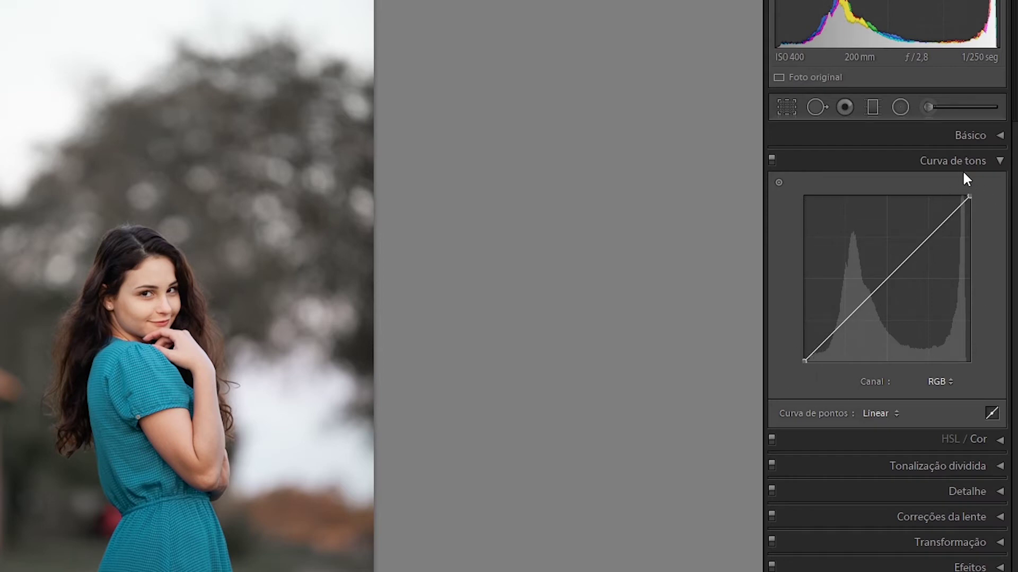
- Place three points on the RGB point curve, at the shadows (25.5%), the midtones and the highlights
left_click(846, 320)
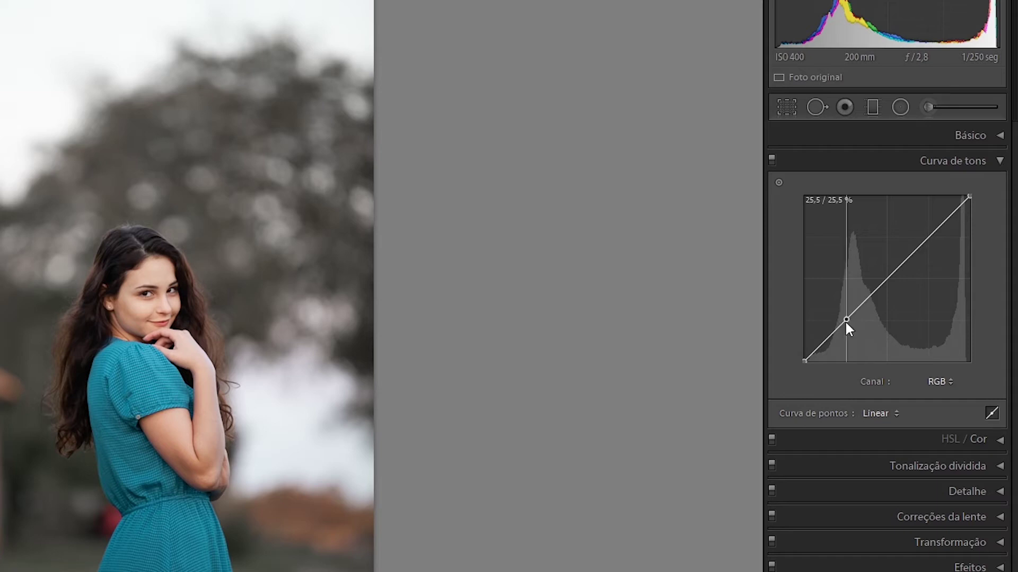
left_click(887, 278)
left_click(926, 238)
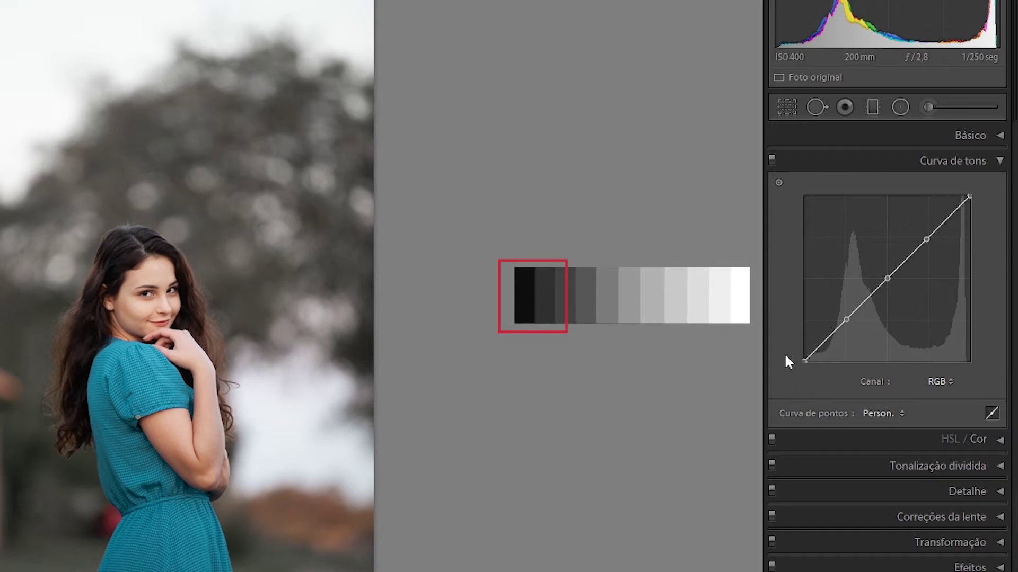
left_click(885, 277)
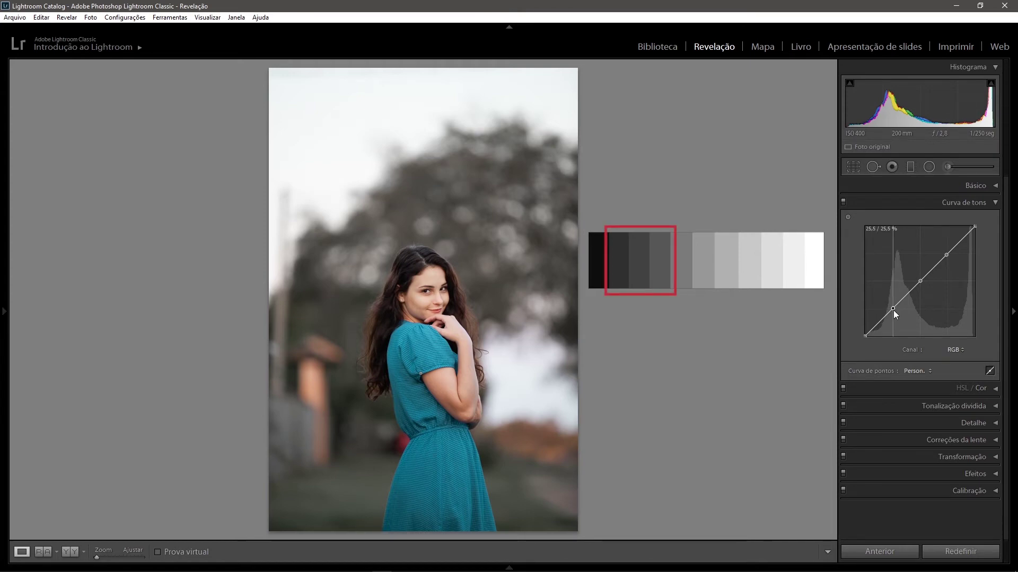
- Try the RGB curve's shadow point at 20.8 / 30.6 % and below the diagonal, and level the curve
left_click_drag(893, 311, 887, 304)
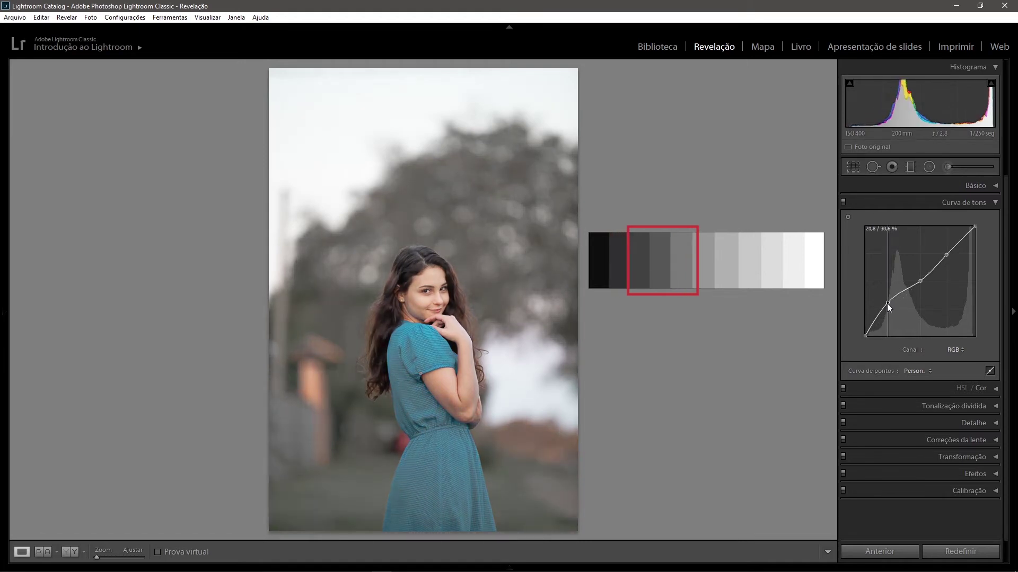
left_click_drag(887, 304, 897, 313)
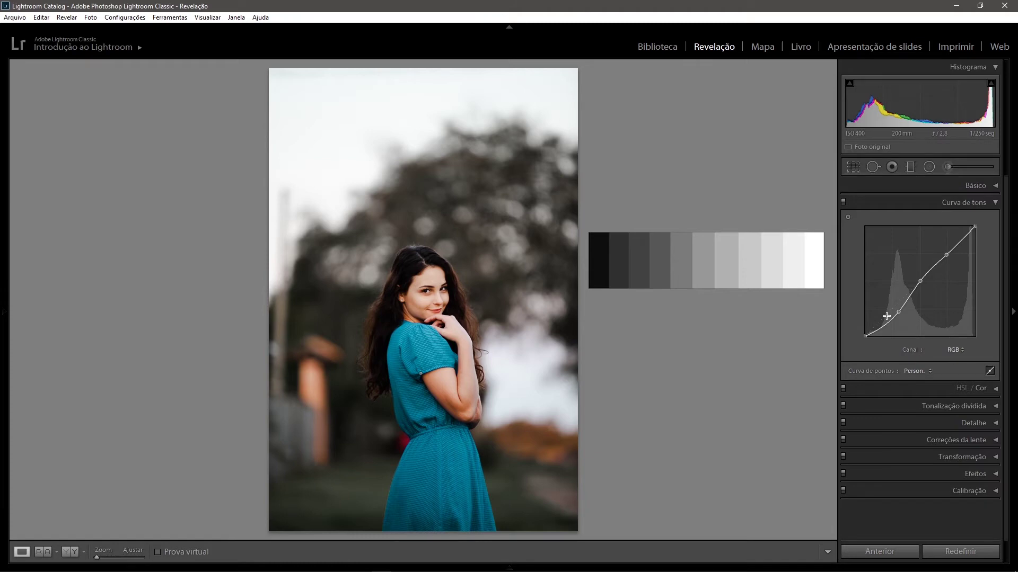
right_click(901, 259)
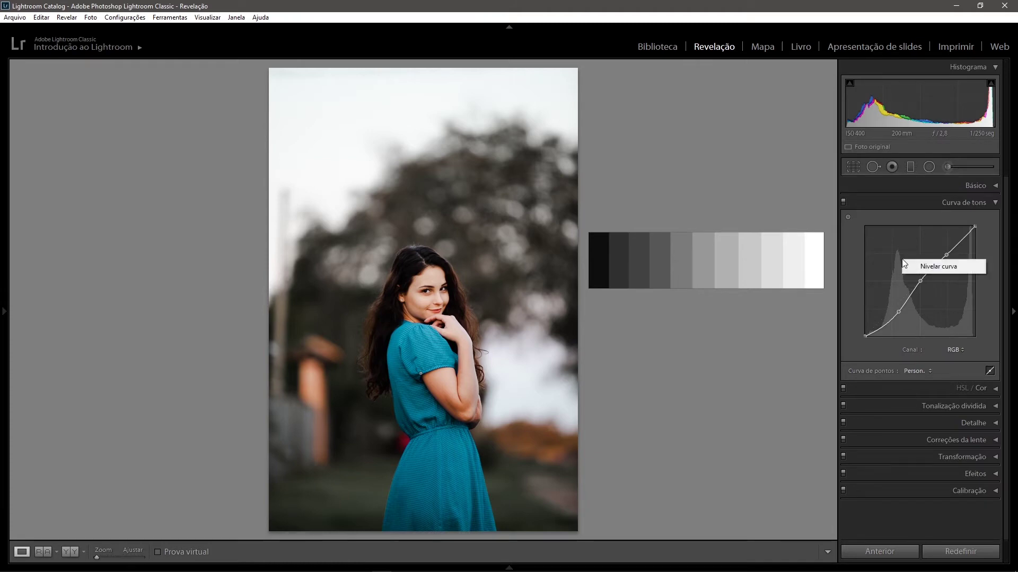
left_click(930, 269)
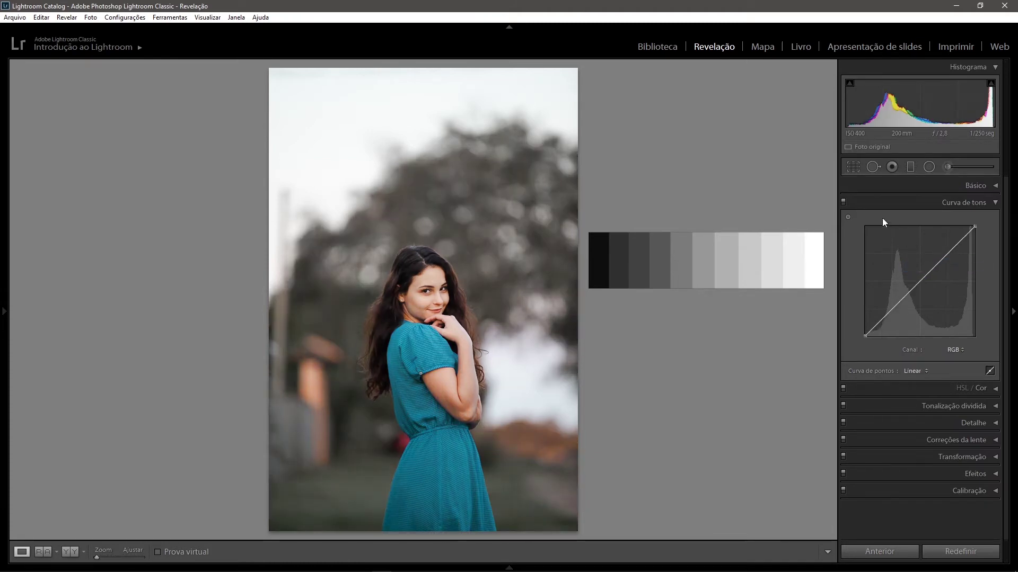
- Use the tone curve's targeted adjustment tool to add curve points sampled from the bright sky and the dark hair
left_click(848, 216)
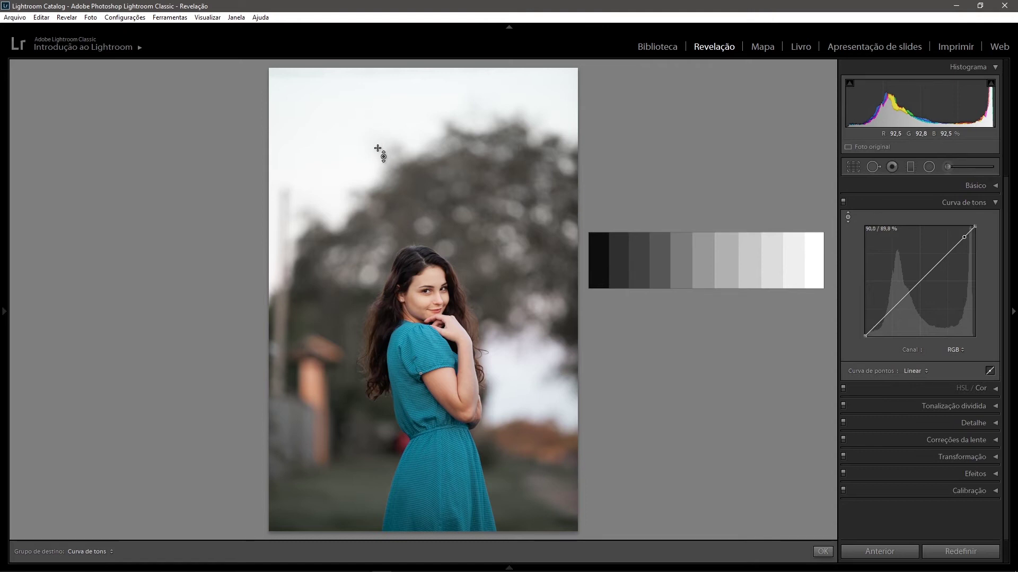
left_click(394, 119)
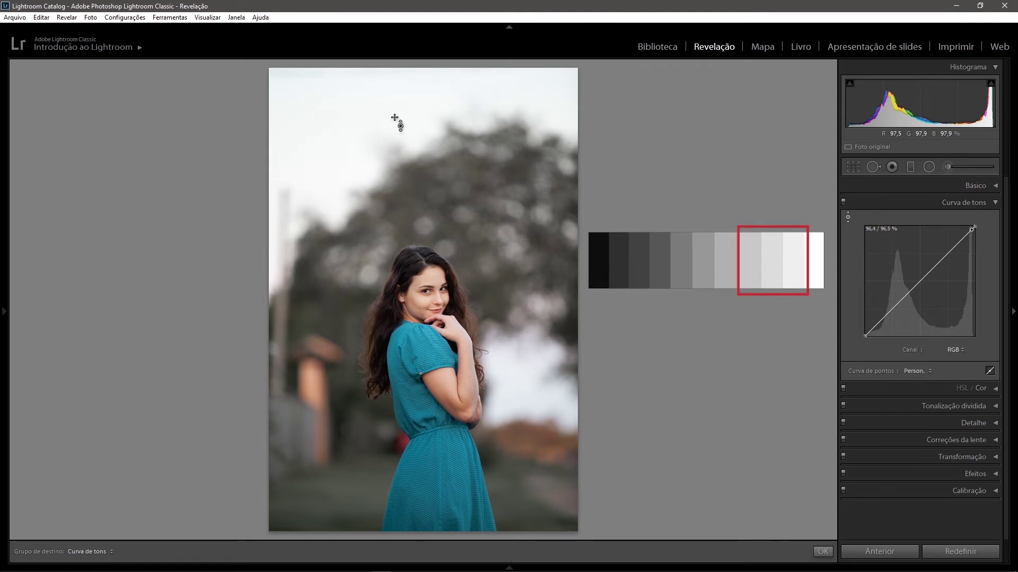
left_click(411, 311)
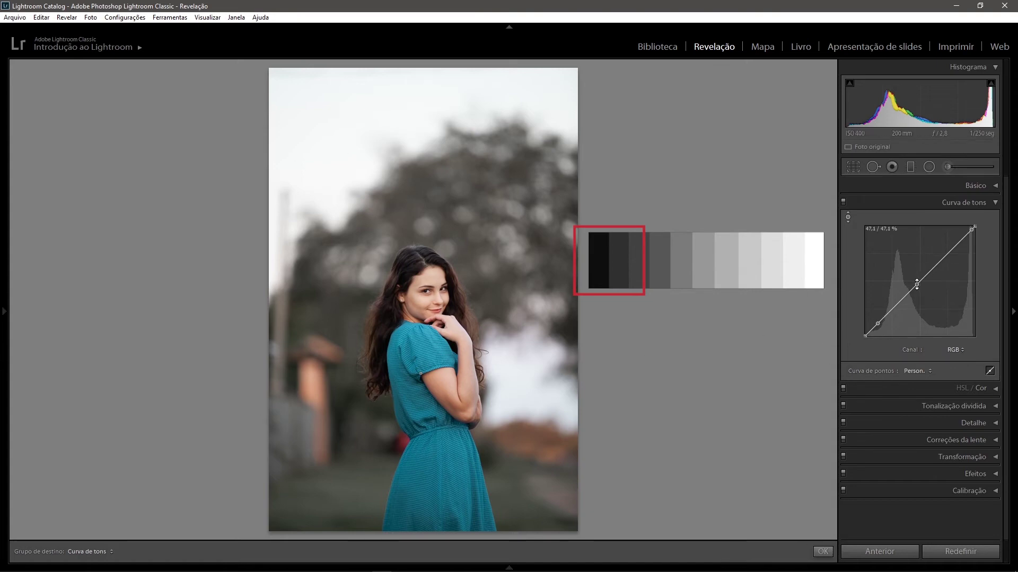
- Try lifting a midtone point on the RGB curve slightly, and level the curve
key("Escape")
left_click_drag(916, 284, 915, 278)
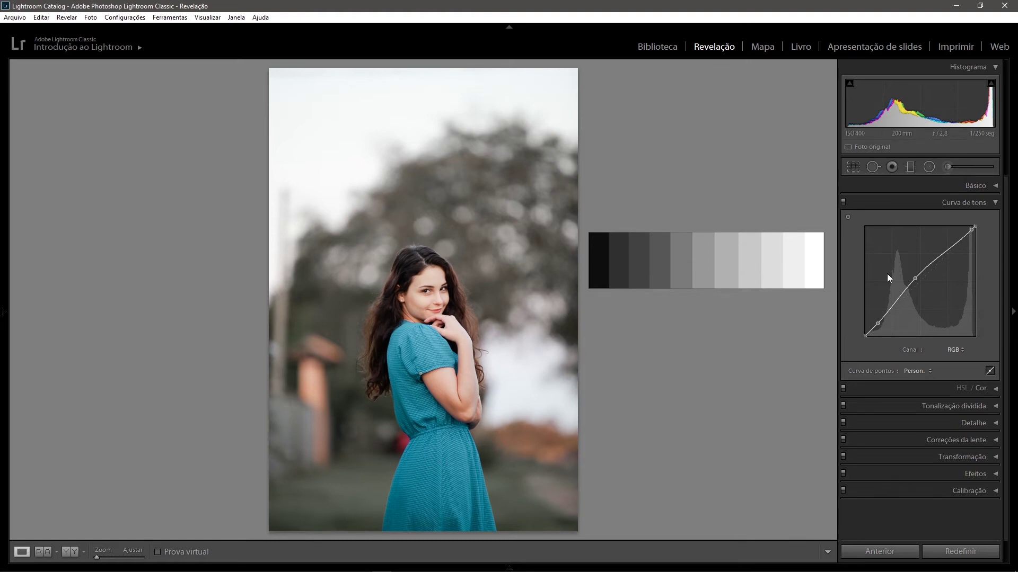
right_click(937, 278)
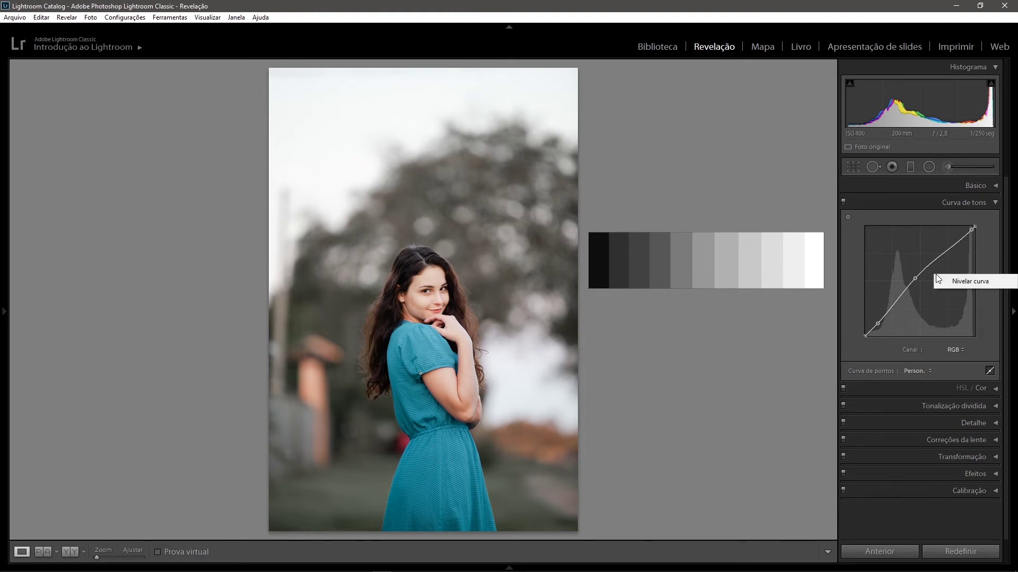
left_click(973, 281)
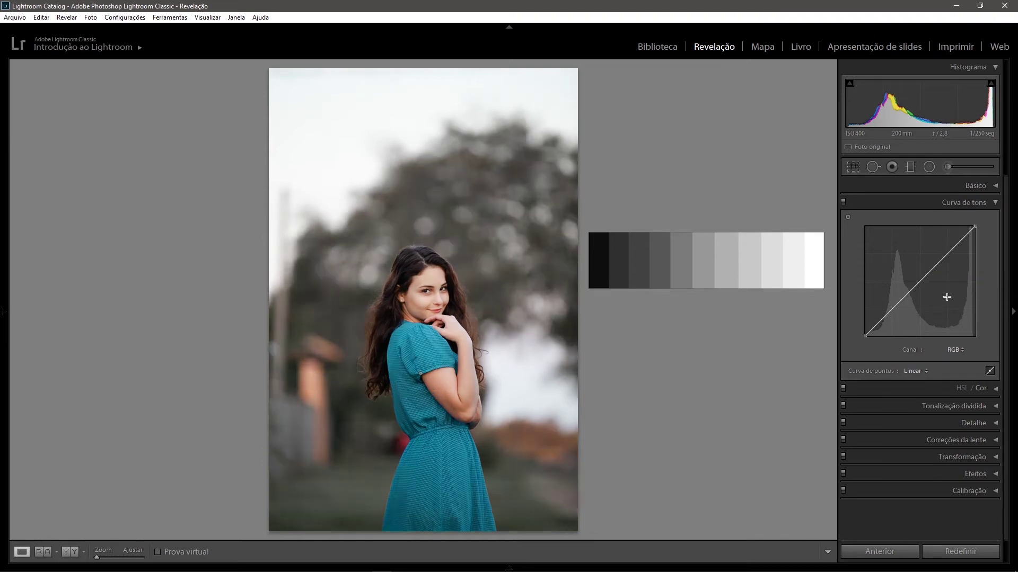
- Try brightening the dark hair tones to 4.6 / 12.2 % with the targeted adjustment tool, and undo the change
left_click(846, 221)
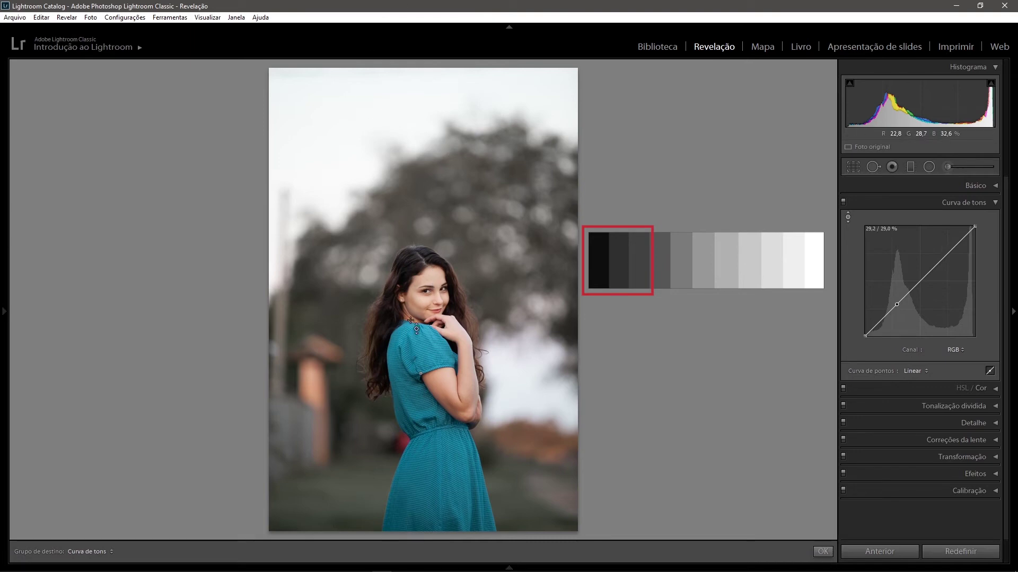
left_click(407, 286)
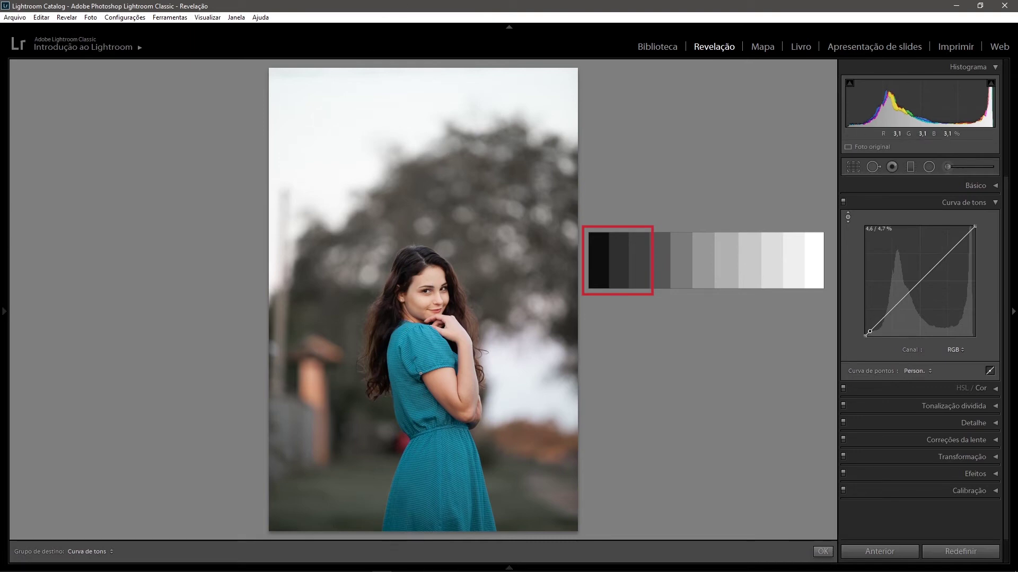
left_click_drag(407, 286, 407, 249)
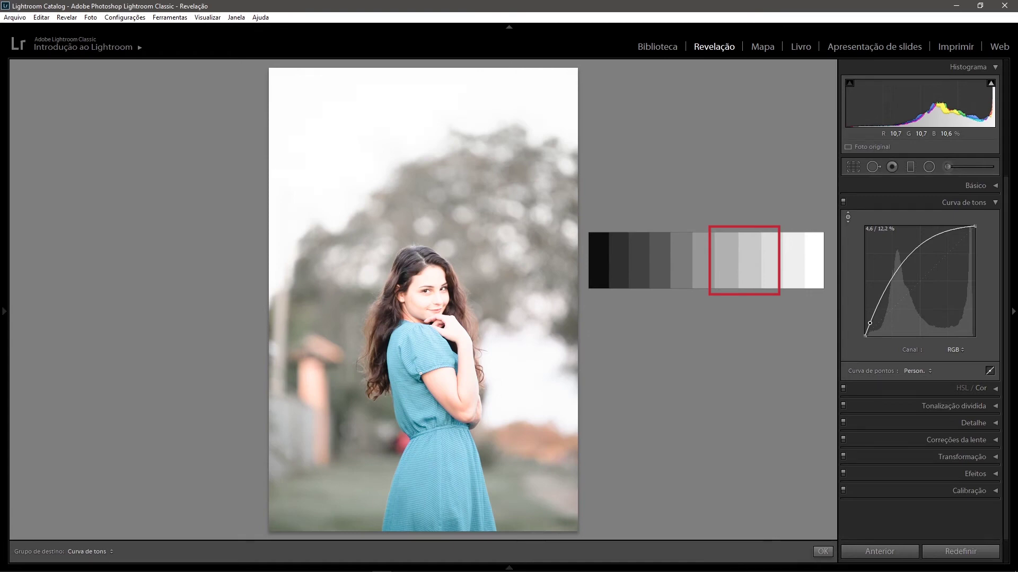
key("ctrl+z")
- Try darkening the hair tones slightly with the targeted adjustment tool, and level the RGB curve
left_click_drag(405, 276, 405, 282)
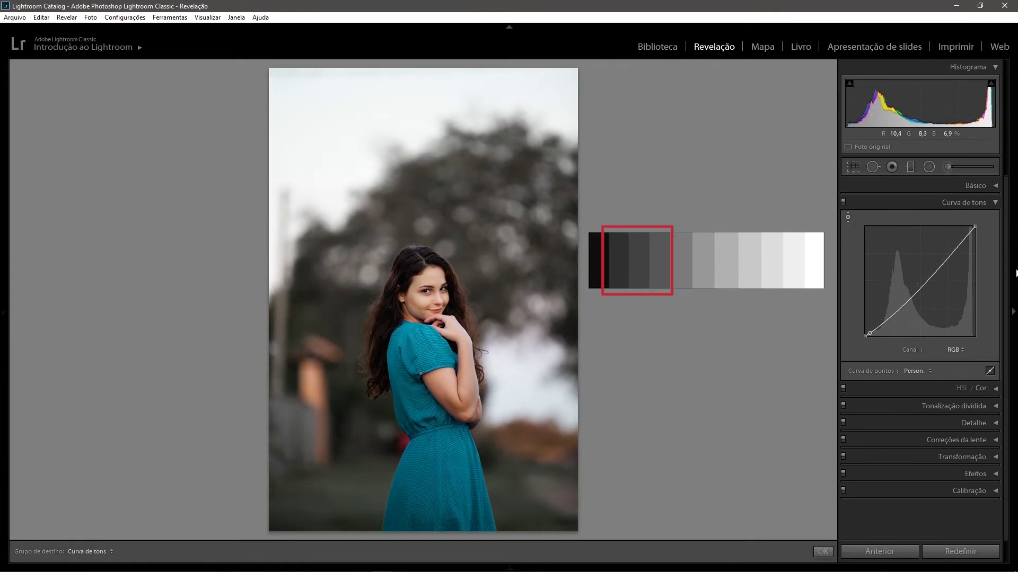
right_click(891, 286)
left_click(890, 285)
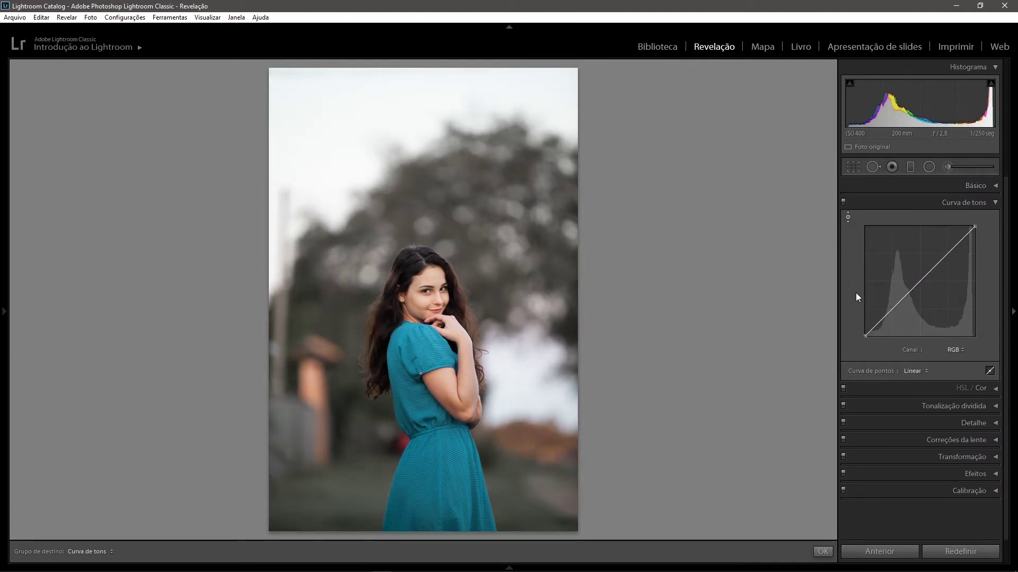
- Shape an S curve on the RGB point curve with shadow, midtone and highlight points, lowering the shadow point and raising the highlight point
key("alt")
left_click(893, 309)
left_click(919, 282)
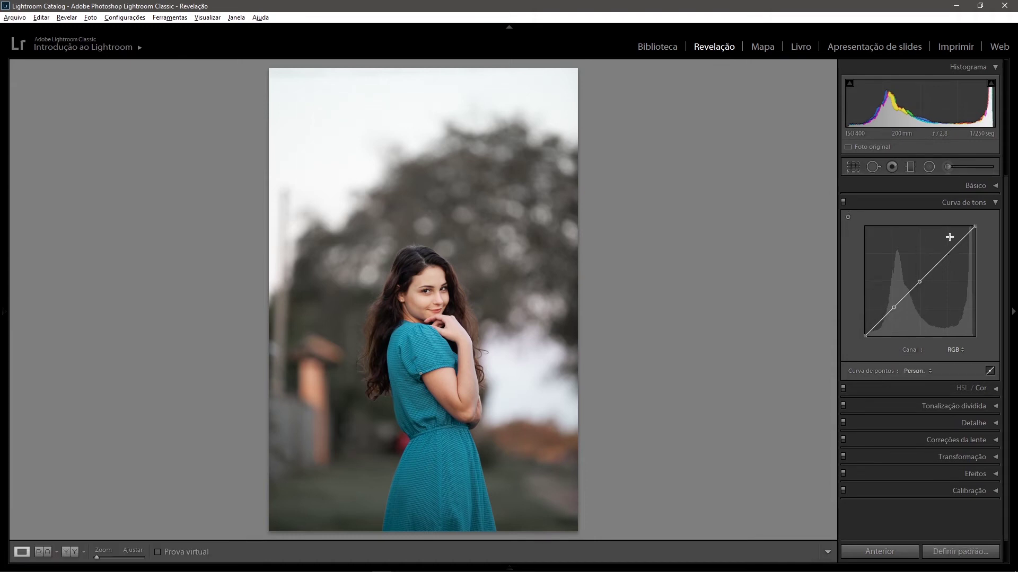
left_click(948, 253)
left_click_drag(894, 308, 898, 311)
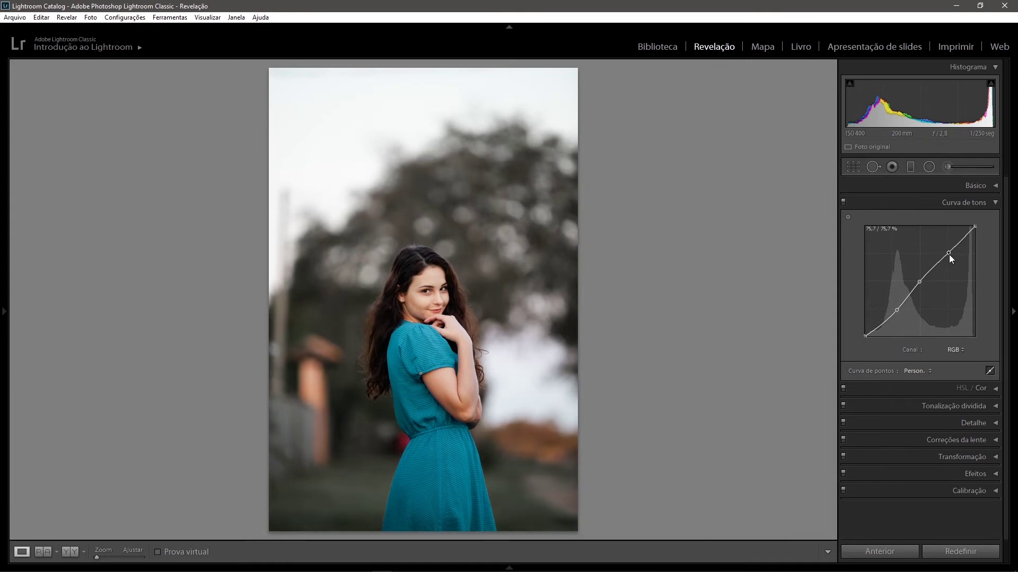
left_click_drag(949, 254, 949, 246)
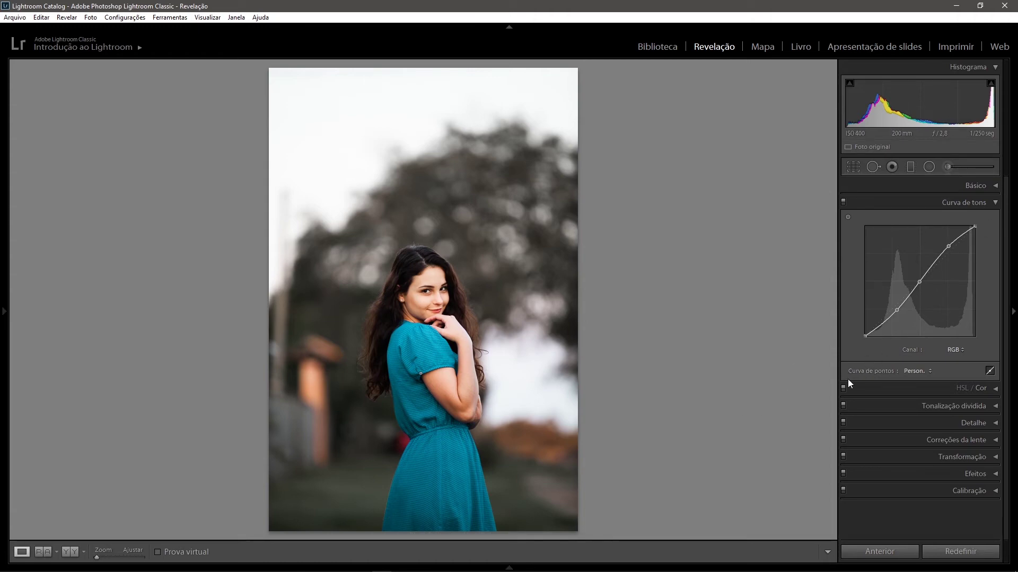
- Raise the Basic contrast to +57, and return to the tone curve
left_click(996, 187)
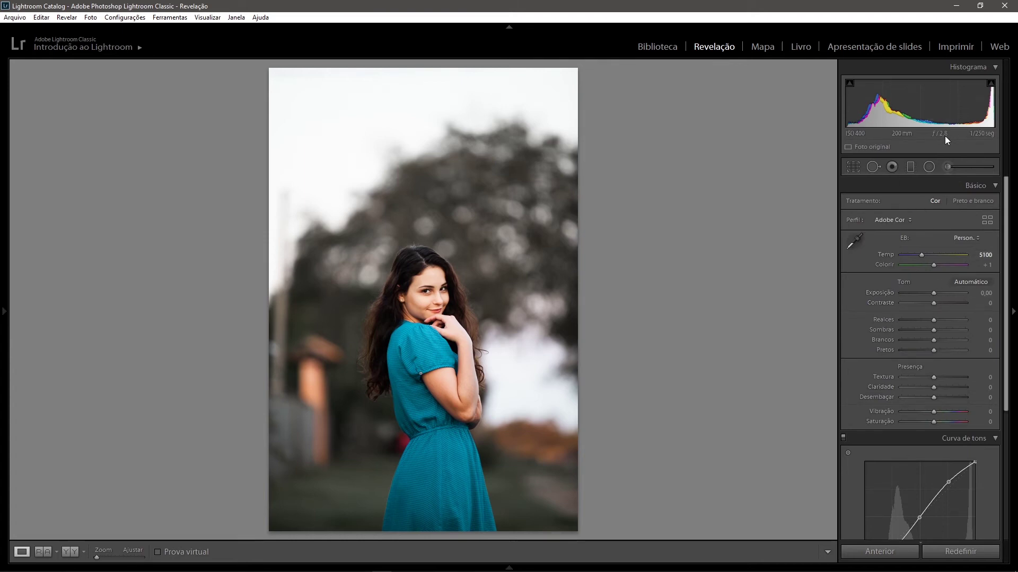
left_click_drag(933, 303, 952, 303)
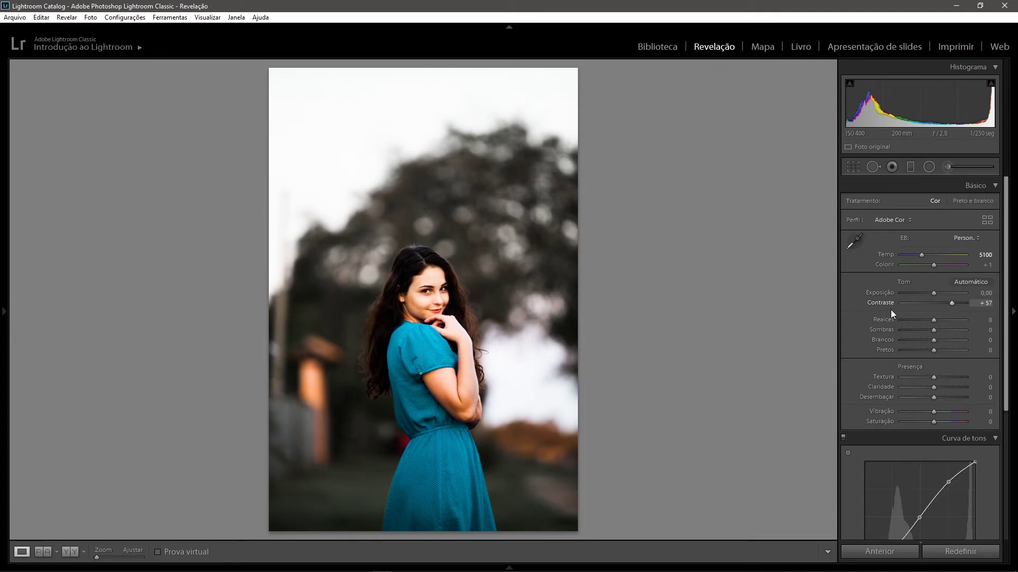
left_click(996, 185)
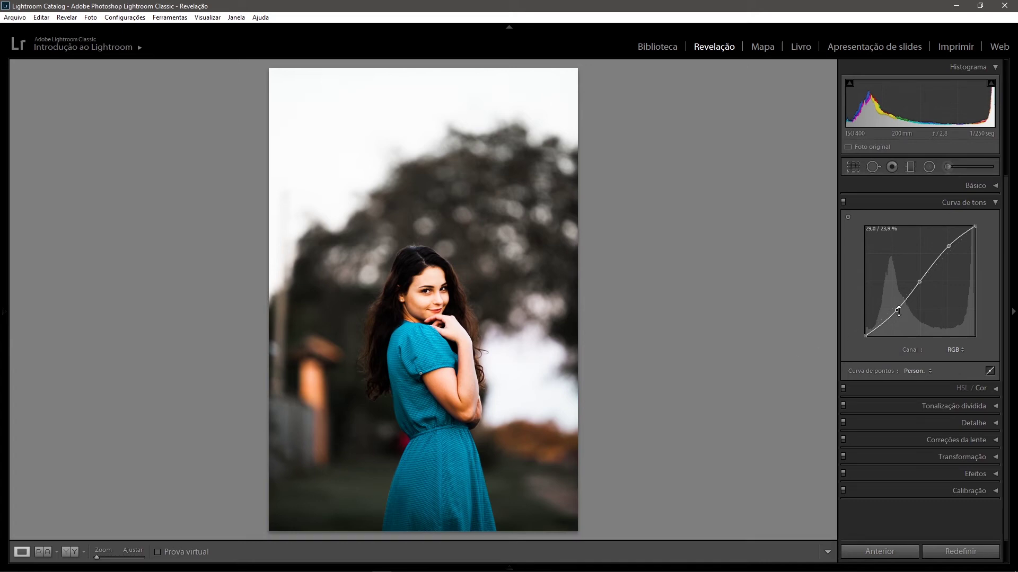
- Raise the shadow point of the RGB S curve slightly, and level the curve
left_click_drag(898, 311, 899, 308)
right_click(934, 289)
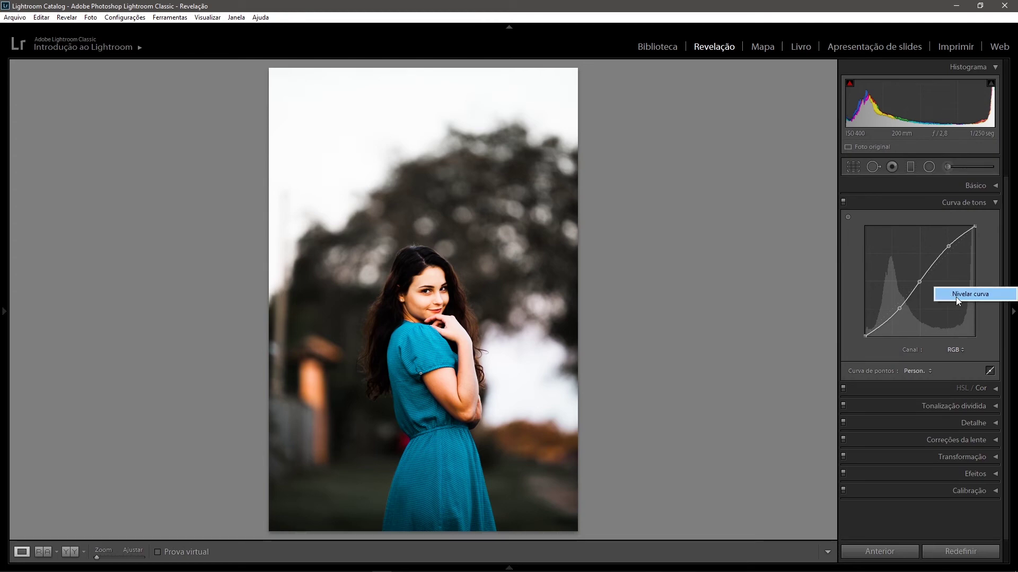
left_click(957, 295)
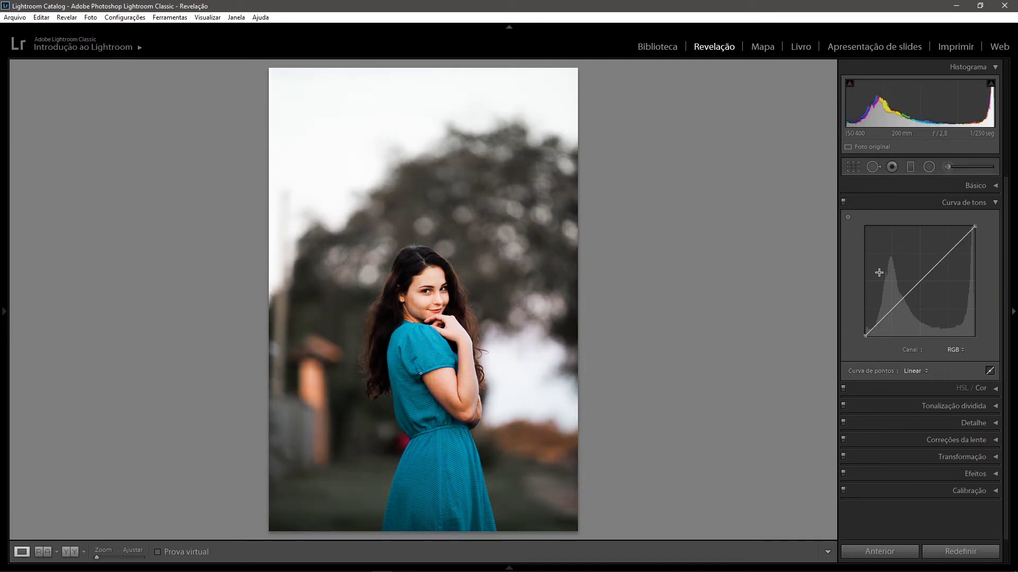
- Try adding a midtone point to the RGB curve and shifting it slightly, and remove the point
left_click(921, 280)
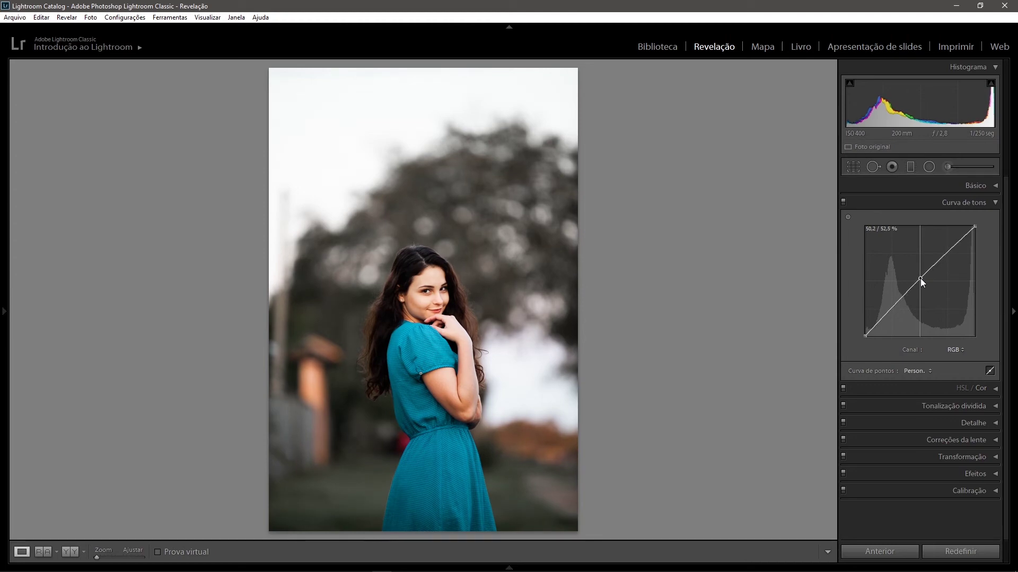
left_click_drag(920, 280, 925, 284)
double_click(925, 283)
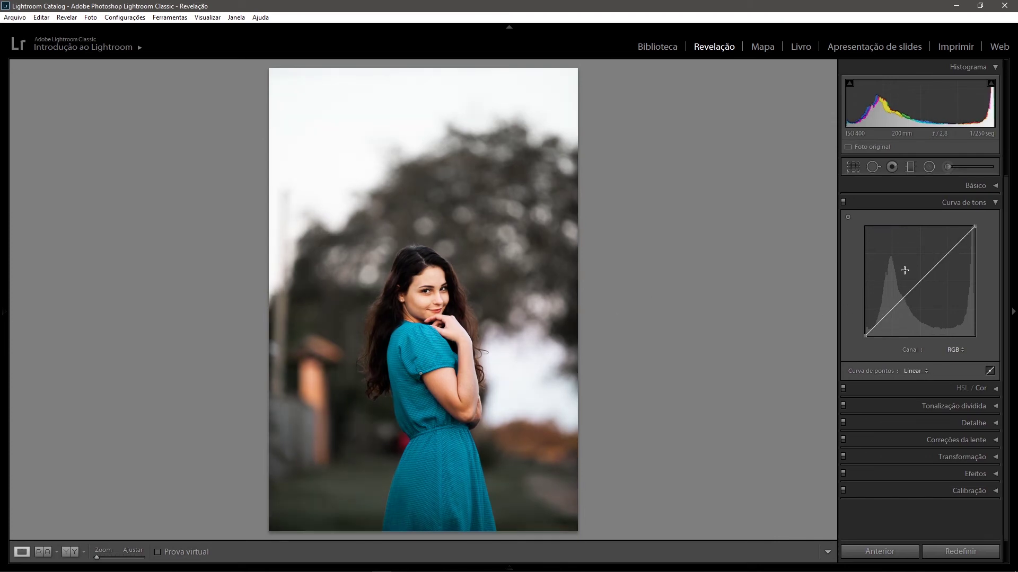
- Try fading the blacks by anchoring the RGB curve at shadows, midtones and highlights and lifting its black endpoint, and level the curve
left_click(894, 307)
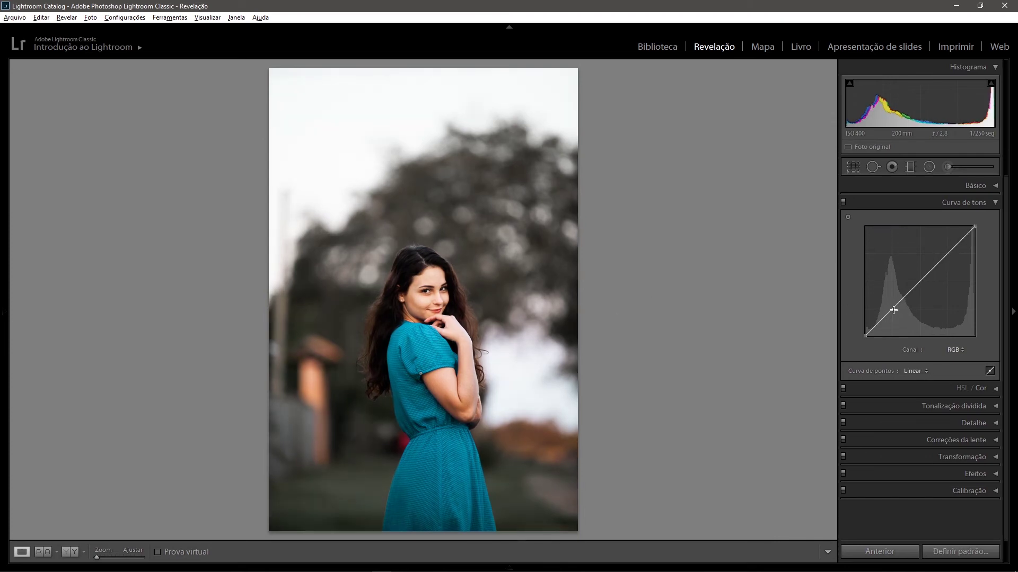
left_click(920, 280)
left_click(948, 253)
left_click_drag(864, 336, 851, 318)
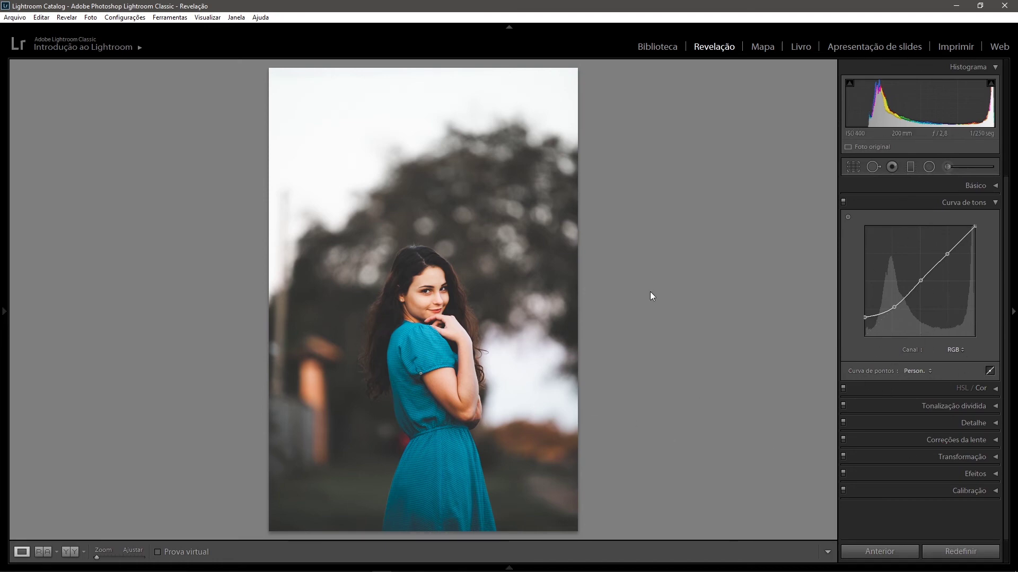
left_click(953, 350)
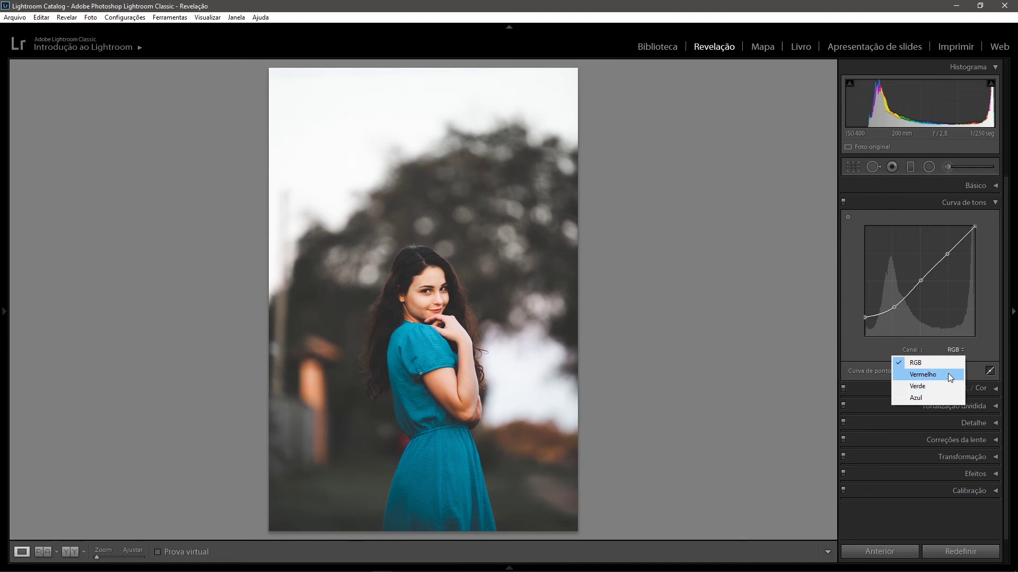
left_click(959, 304)
right_click(955, 295)
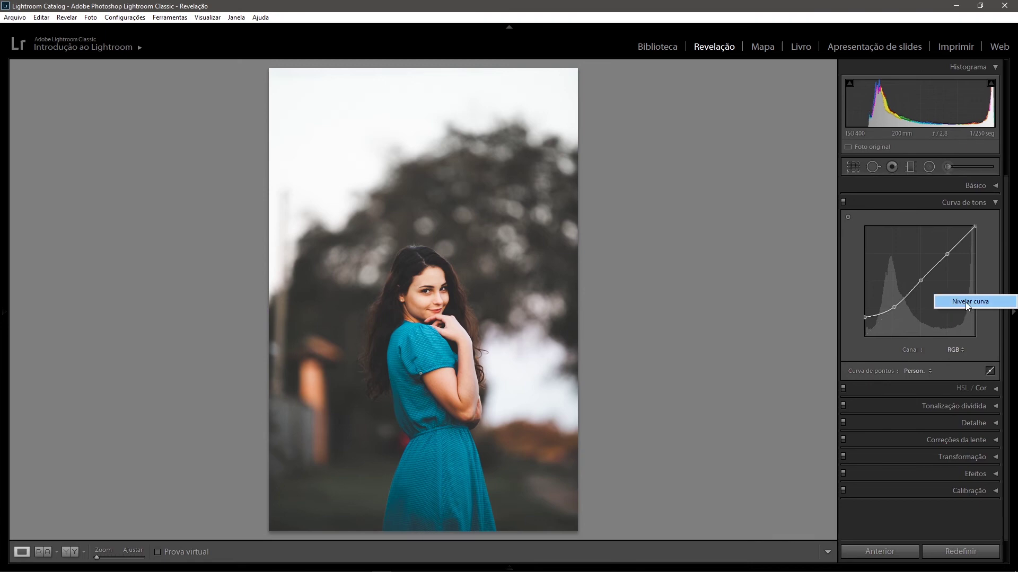
left_click(965, 302)
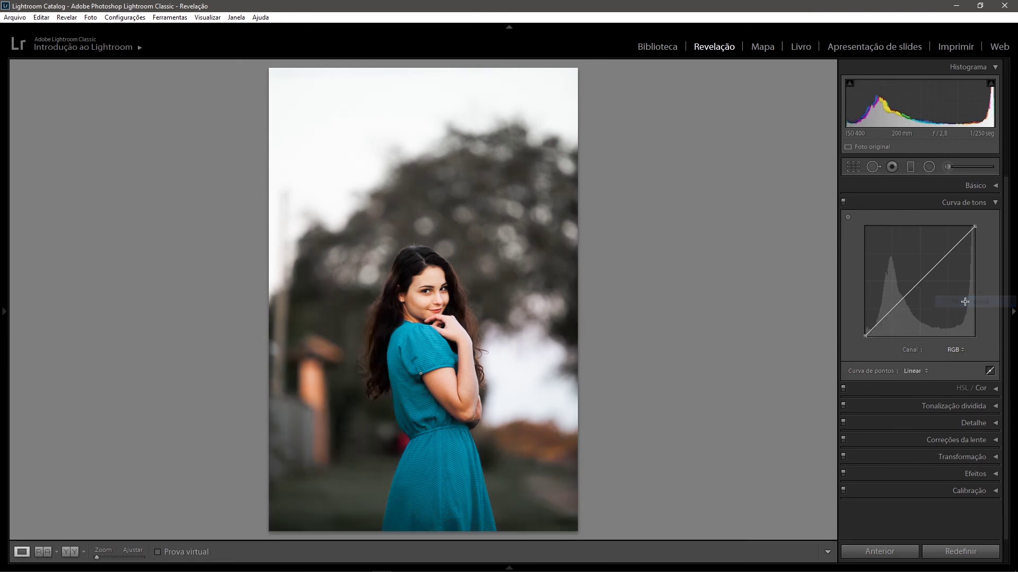
- On the red channel, try a midtone point at 39.6 / 64.3 % and at 59.6 / 34.1 %, and level the curve
left_click(955, 351)
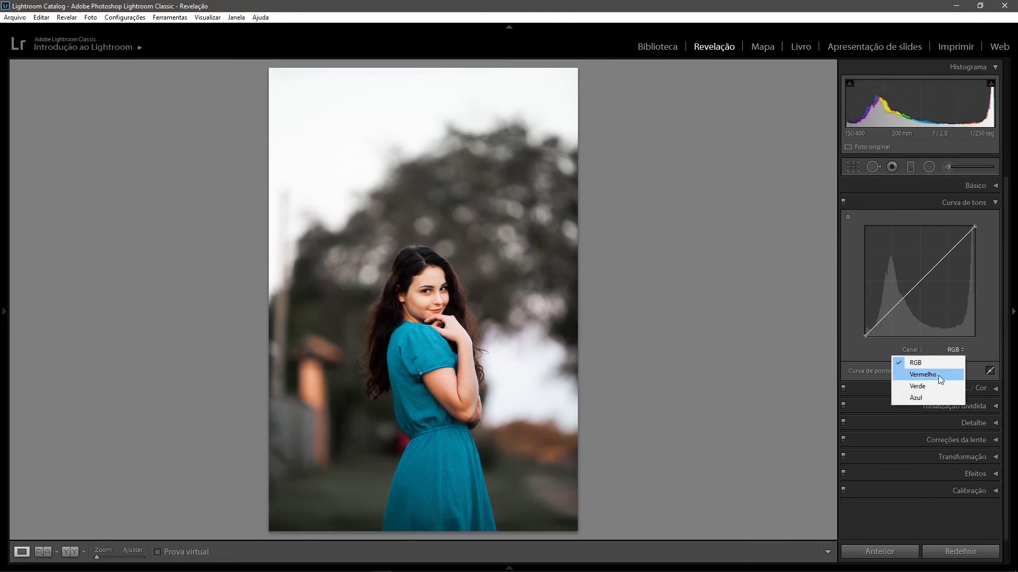
left_click(939, 376)
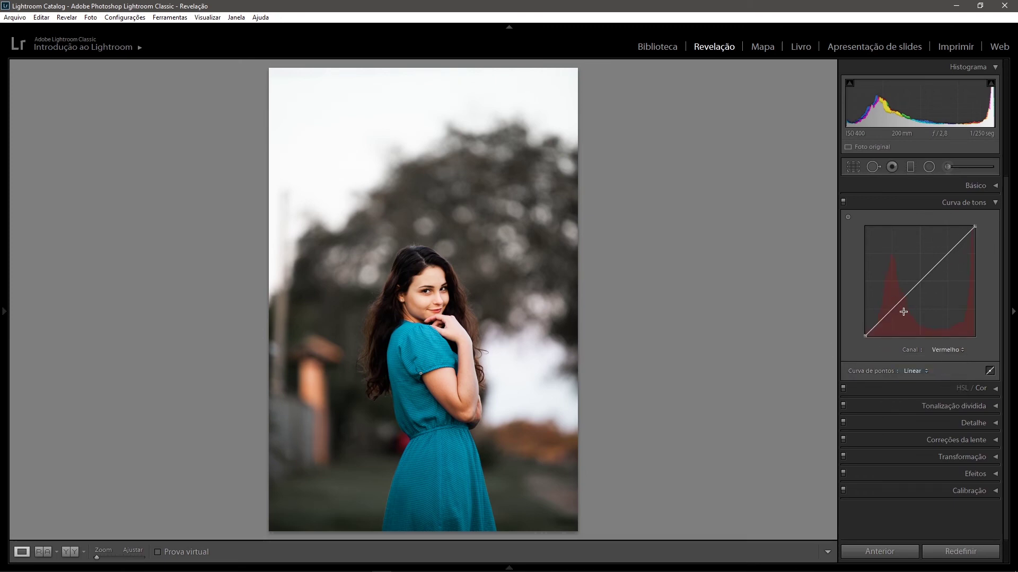
left_click(921, 282)
left_click_drag(921, 283, 909, 268)
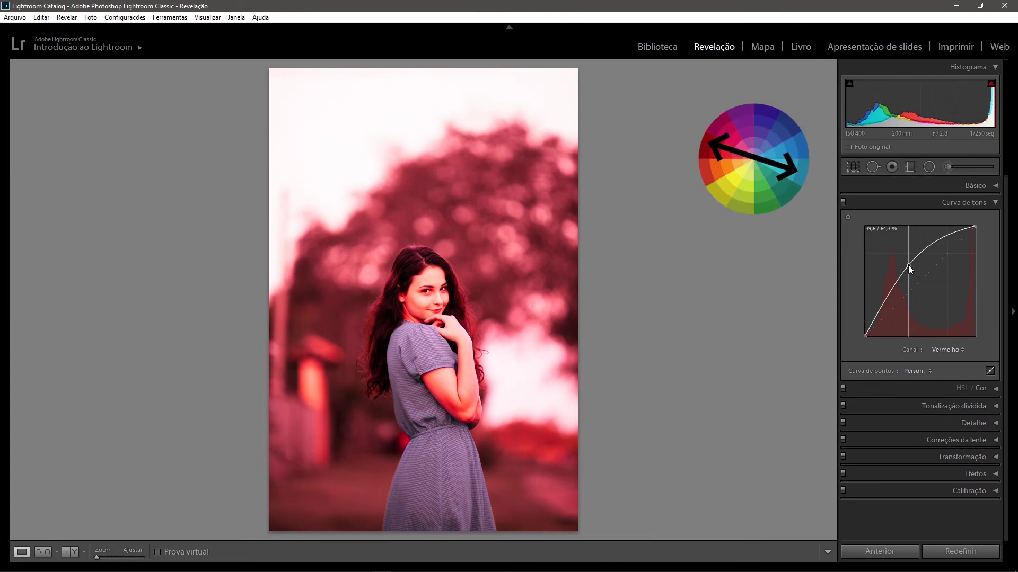
left_click_drag(907, 266, 931, 300)
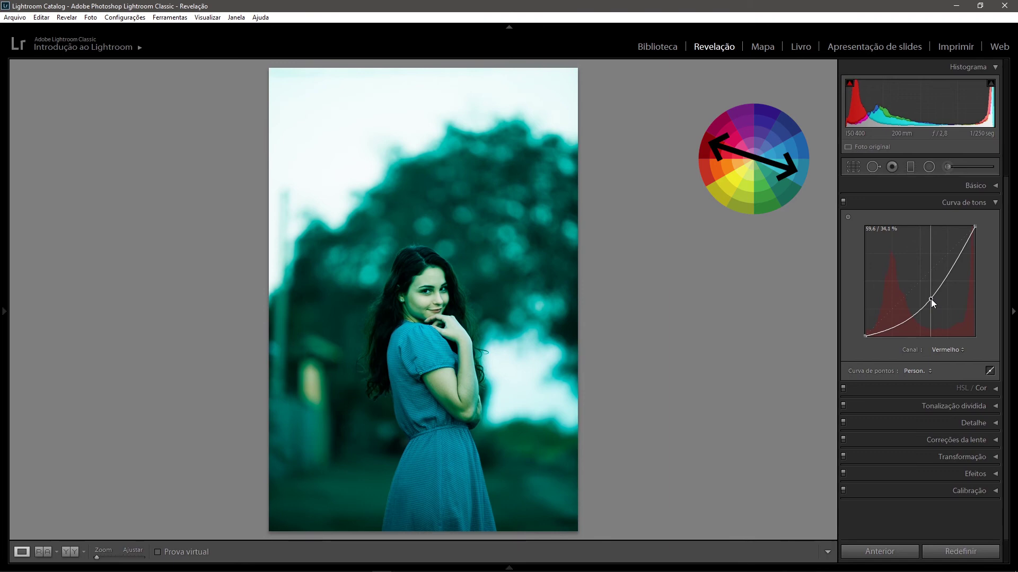
left_click_drag(931, 300, 913, 259)
right_click(933, 290)
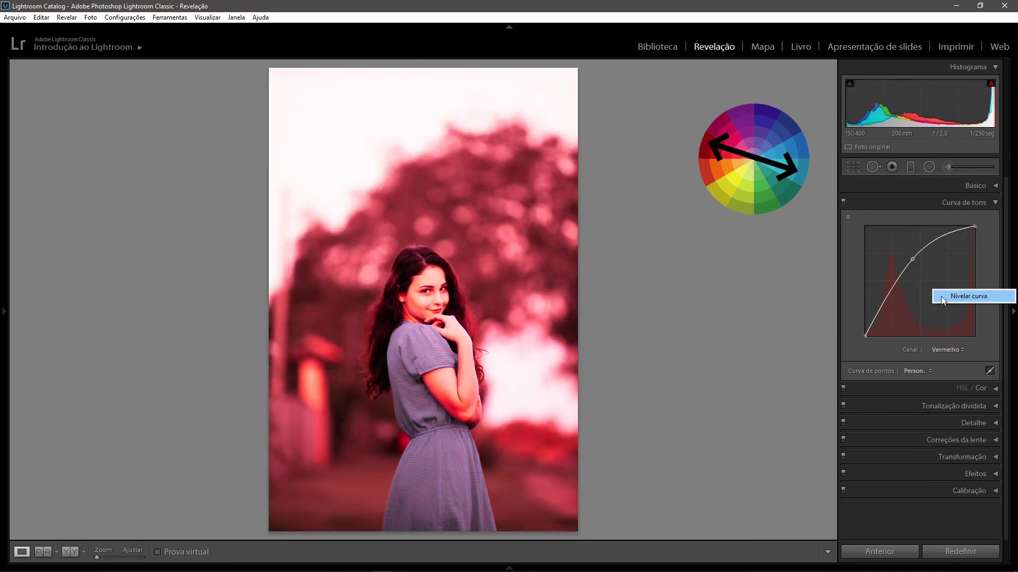
left_click(940, 297)
- On the green channel, try pulling a midtone point down to 76.9 / 40.4 %, and level the curve
left_click(949, 350)
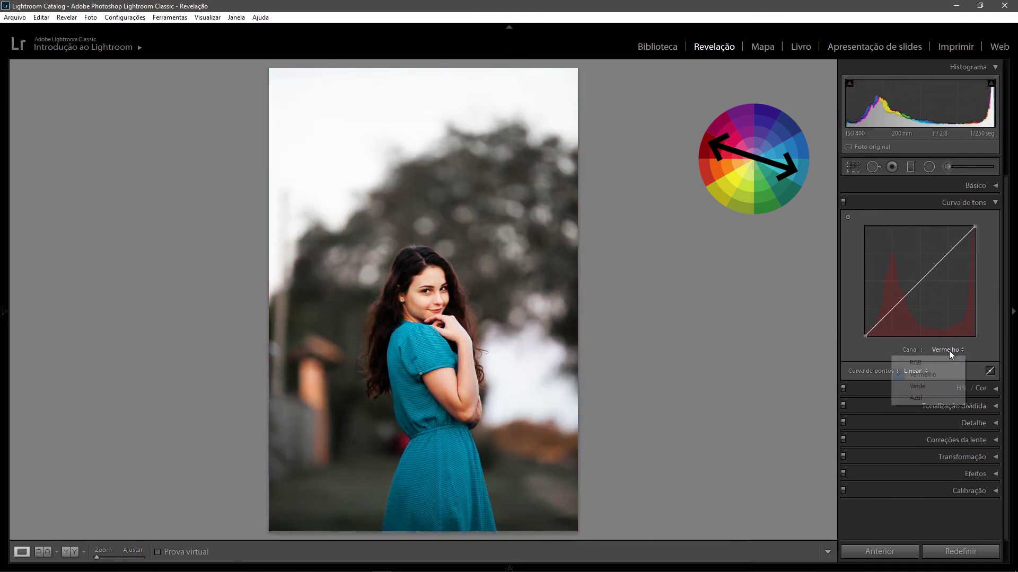
left_click(934, 385)
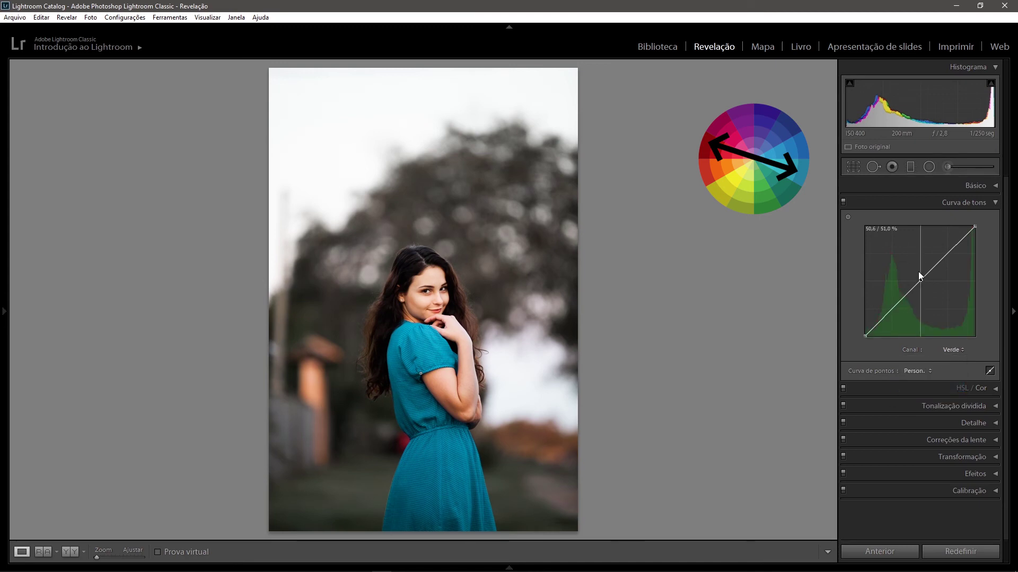
left_click_drag(920, 282, 949, 291)
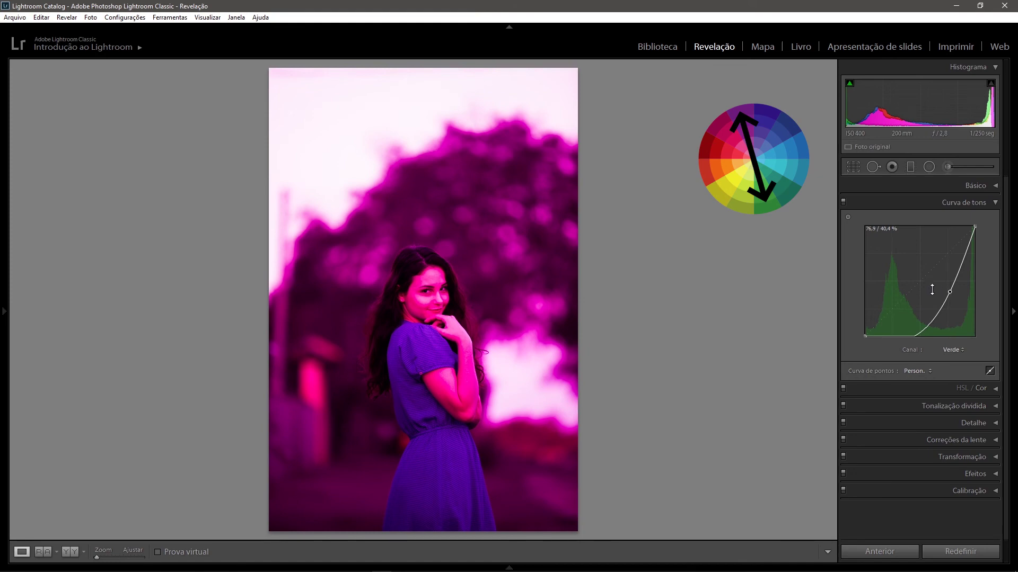
right_click(930, 286)
left_click(938, 295)
- On the blue channel, try pulling a midtone point down to 72.2 / 35.3 %, and level the curve
left_click(961, 349)
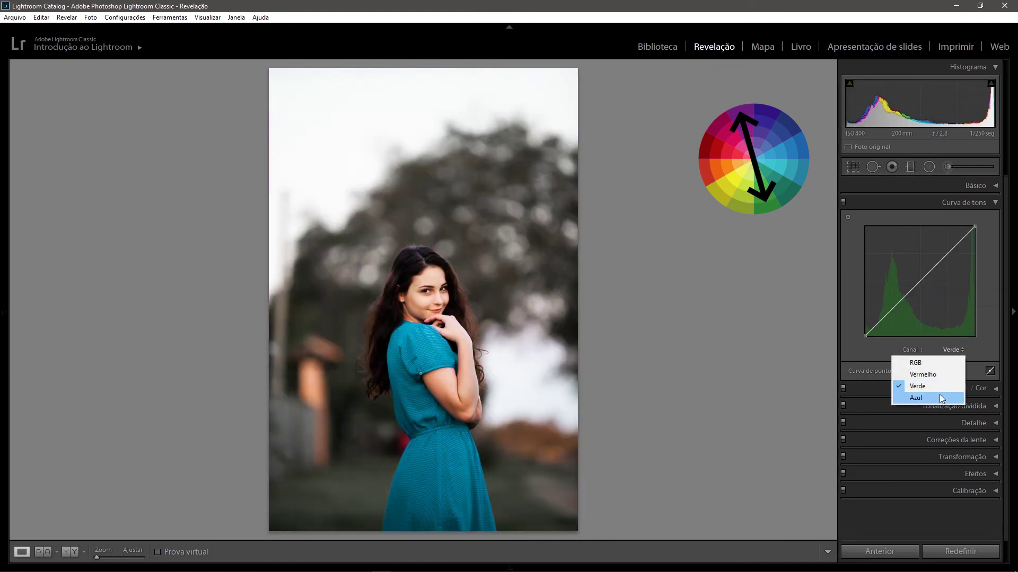
left_click(941, 399)
left_click(922, 279)
left_click_drag(923, 281, 941, 301)
left_click_drag(944, 299, 945, 297)
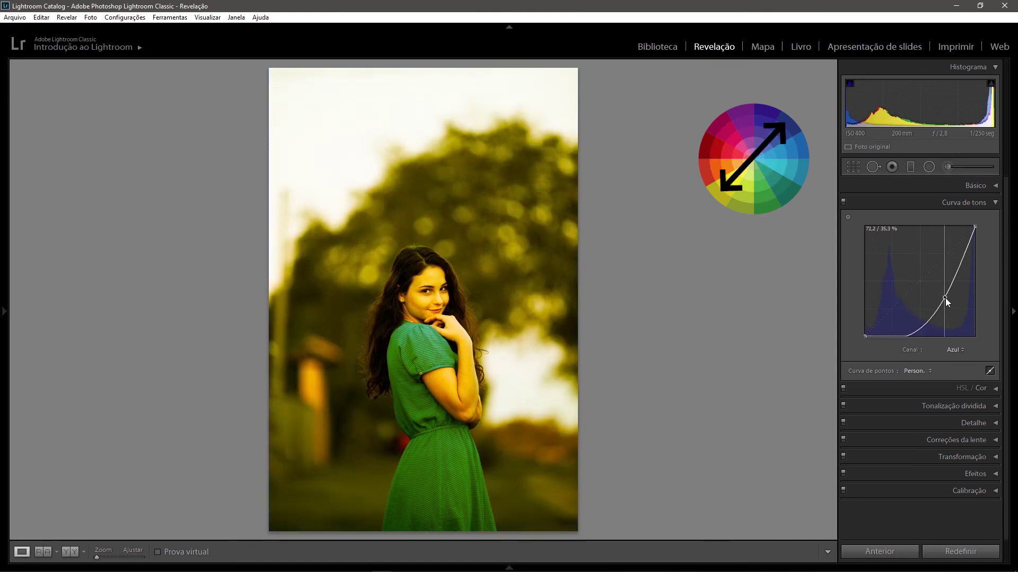
right_click(945, 298)
left_click(965, 305)
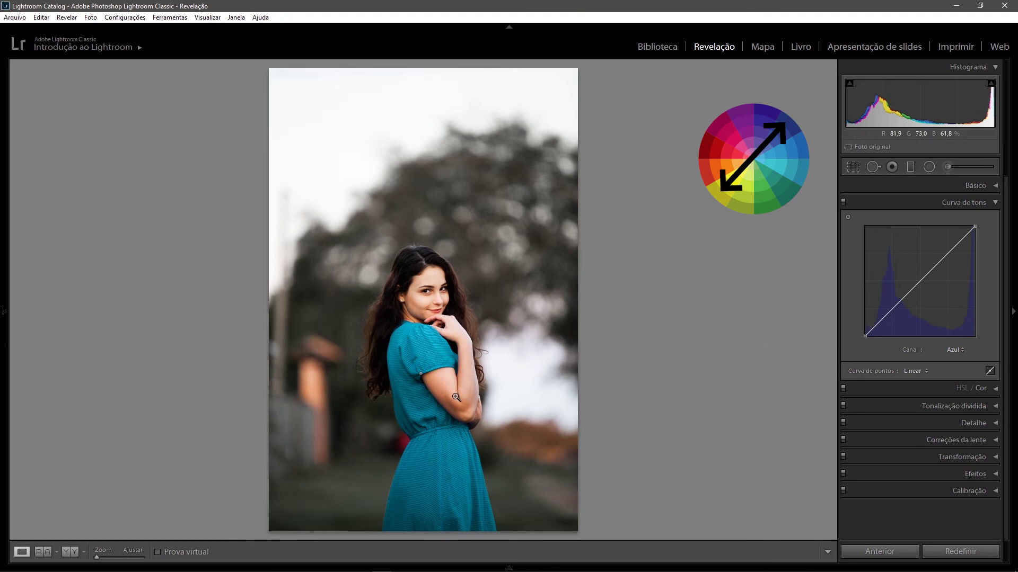
- Look through the RGB, red, green and blue channel curves in turn
left_click(958, 349)
left_click(947, 365)
left_click(952, 354)
left_click(949, 371)
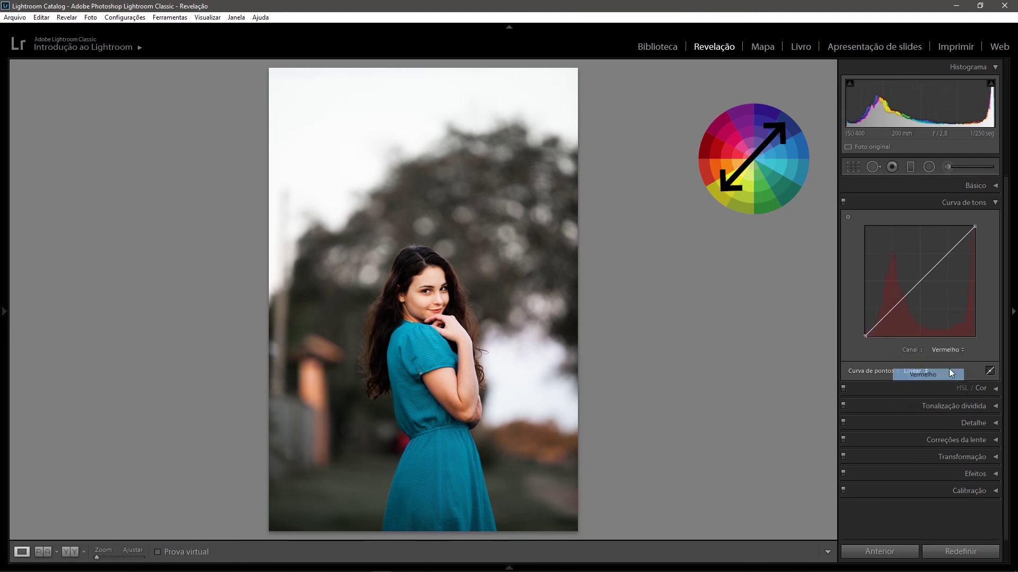
left_click(961, 355)
left_click(947, 386)
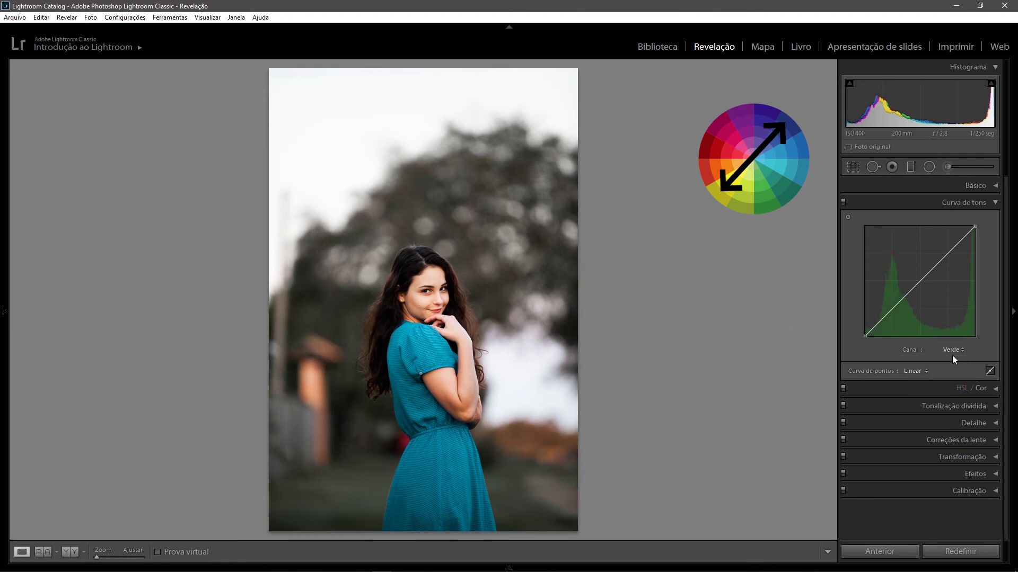
left_click(953, 354)
left_click(939, 399)
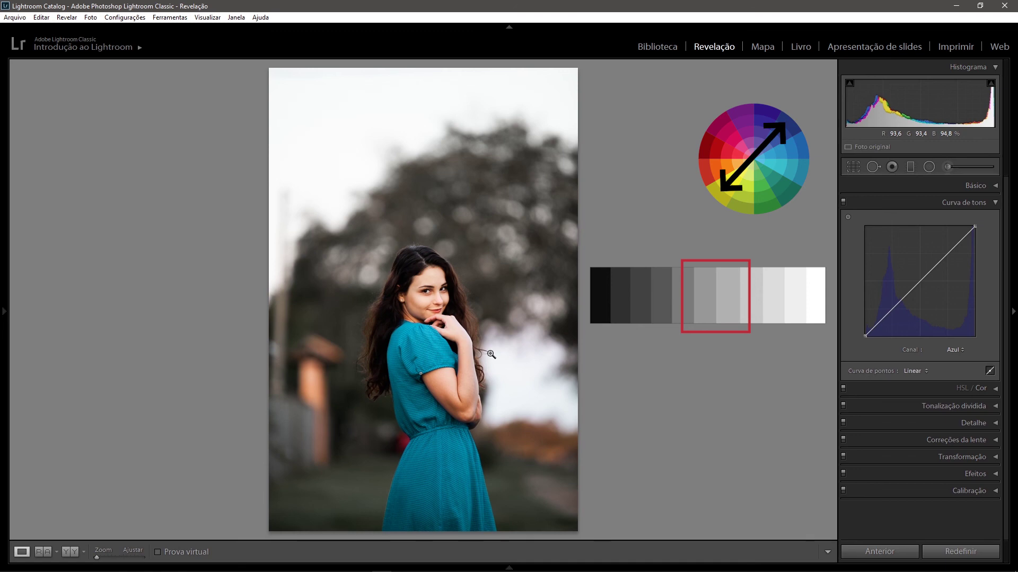
- Anchor the blue channel curve at 25.5 / 25.5 % in the shadows and in the highlights, and lower its midtone point slightly
key("alt")
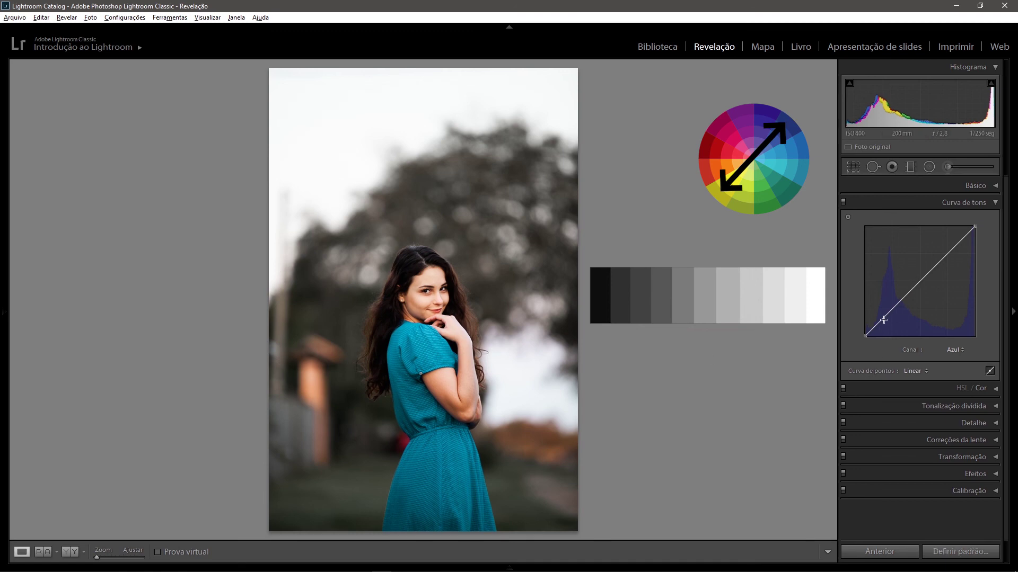
left_click(892, 307)
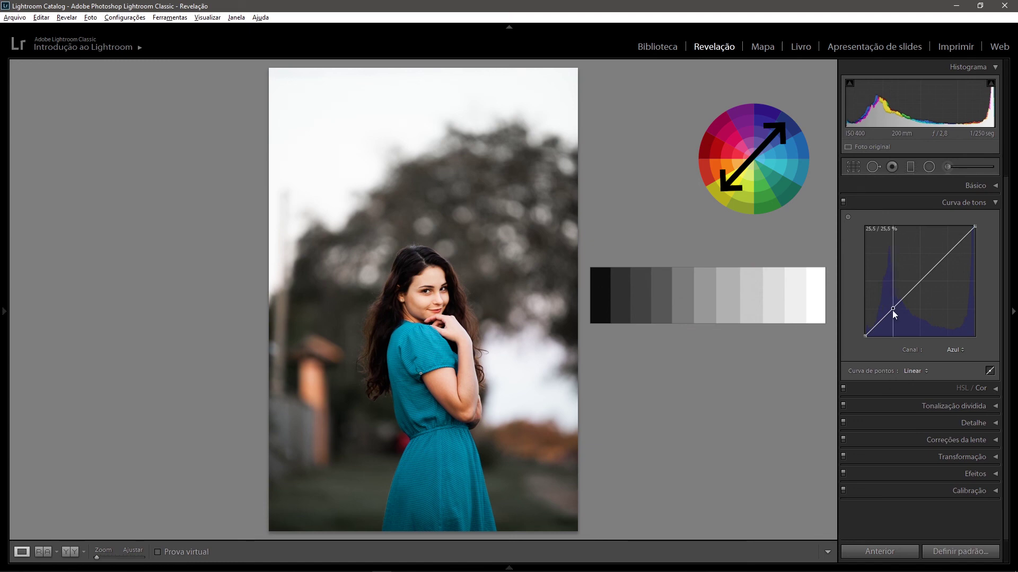
left_click(919, 282)
left_click(949, 251)
left_click_drag(922, 284, 923, 285)
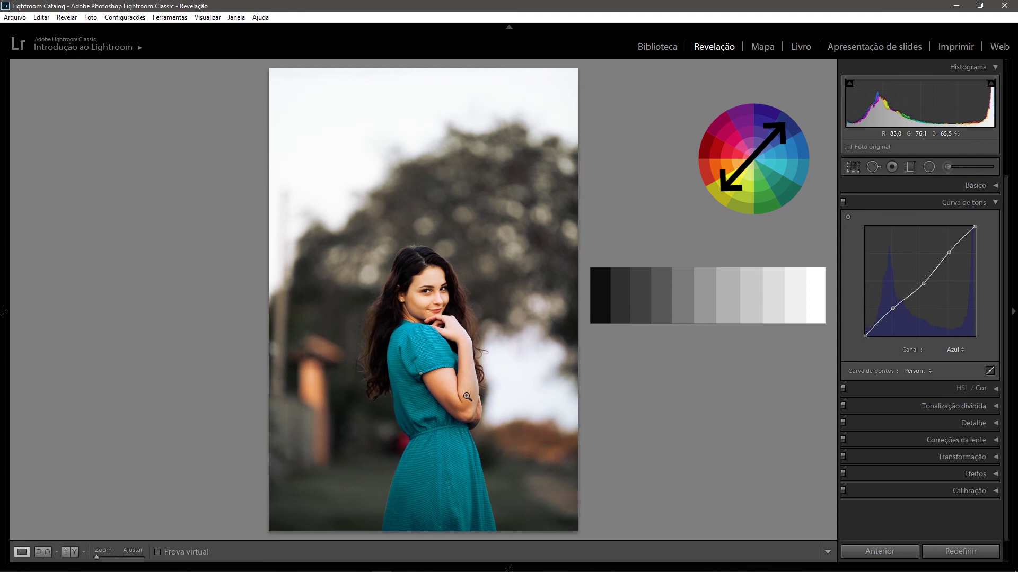
- On the red channel, try anchoring 25.5 / 25.5 % and 74.5 / 74.5 % while raising the midtones slightly, and level the curve
left_click(955, 350)
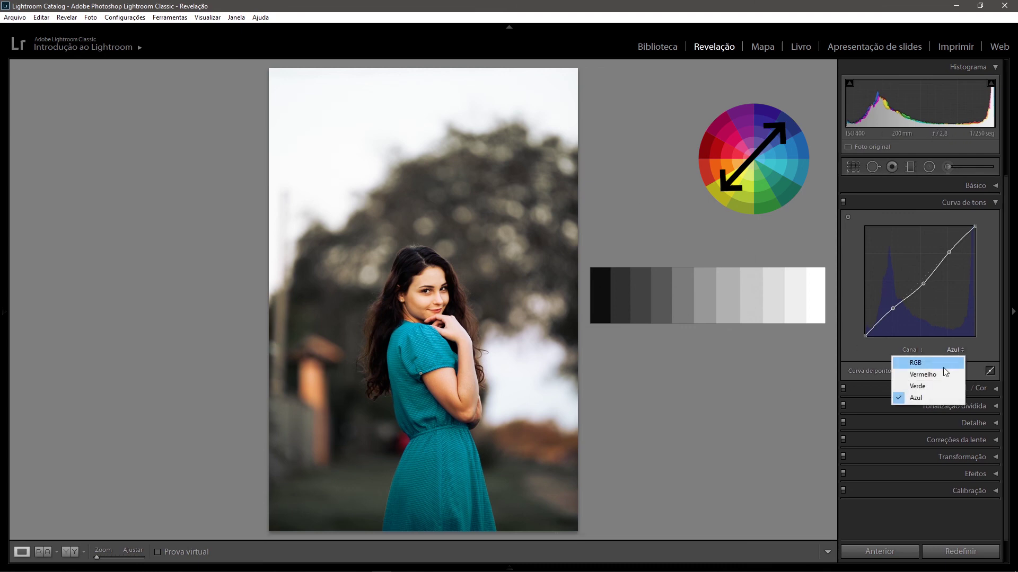
left_click(915, 374)
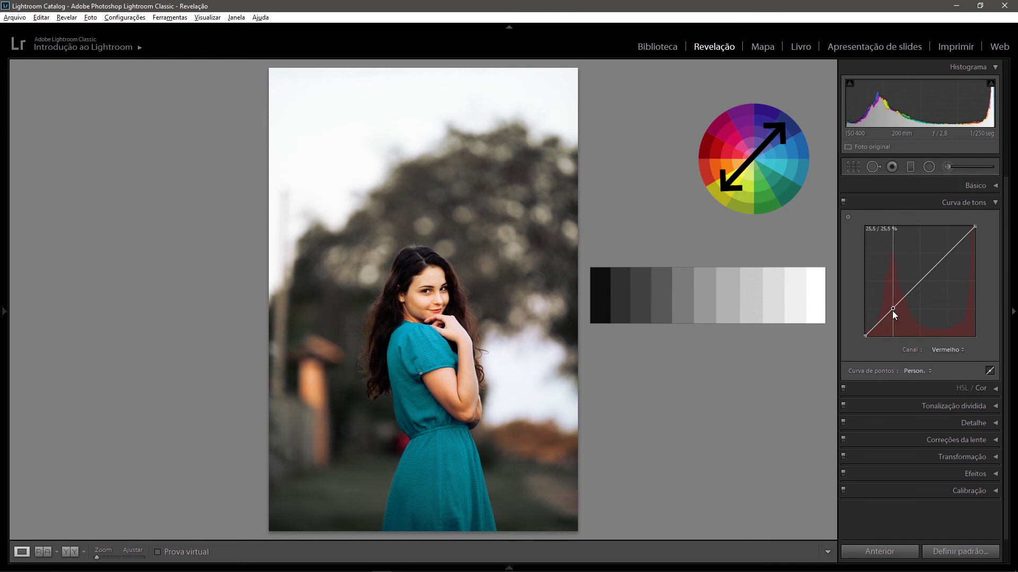
left_click(919, 282)
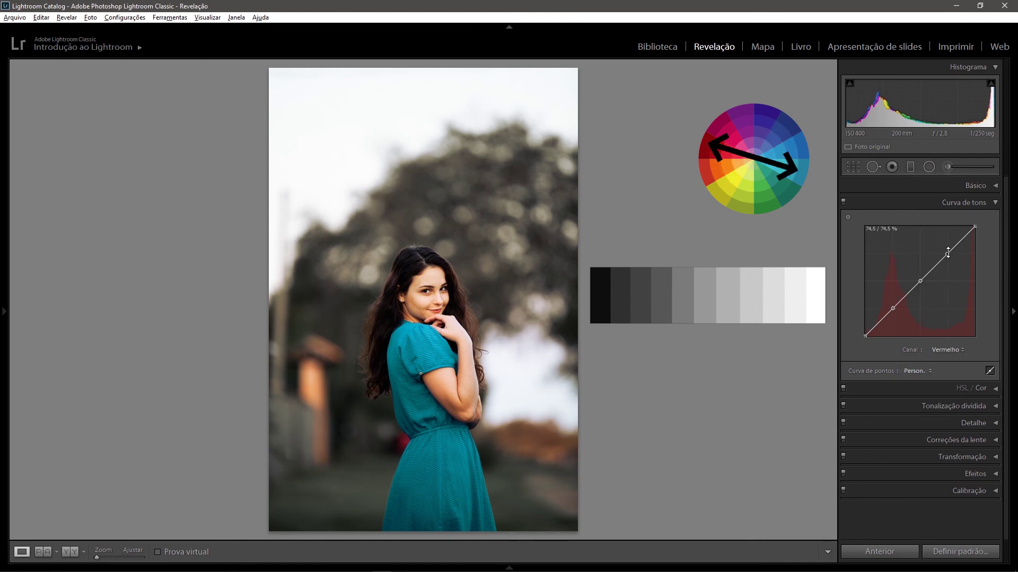
left_click(947, 253)
mouse_move(920, 282)
left_mouse_down()
mouse_move(905, 255)
mouse_move(922, 277)
mouse_move(902, 264)
mouse_move(936, 287)
mouse_move(927, 302)
mouse_move(917, 277)
left_mouse_up()
key("alt")
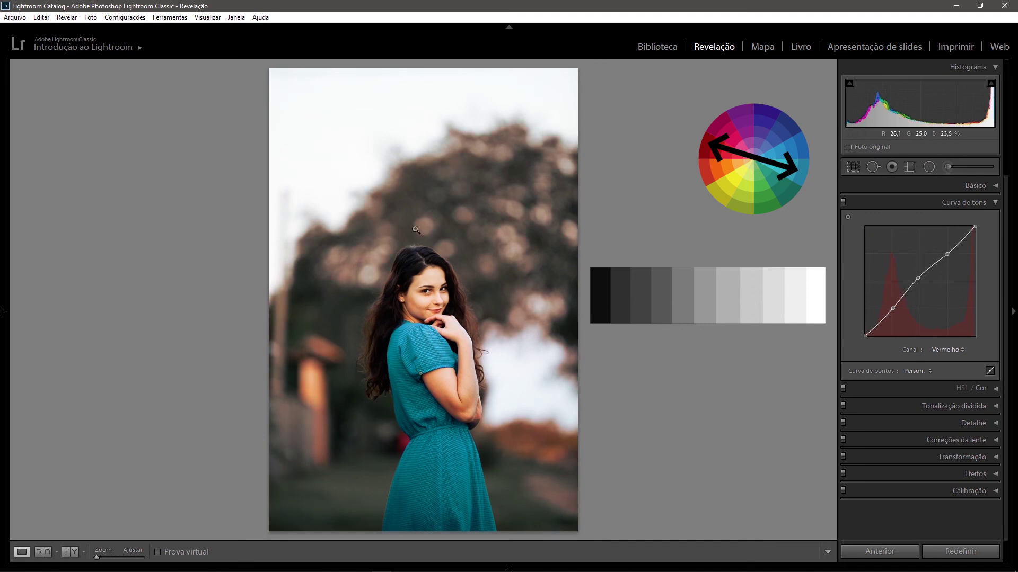
right_click(909, 263)
left_click(925, 272)
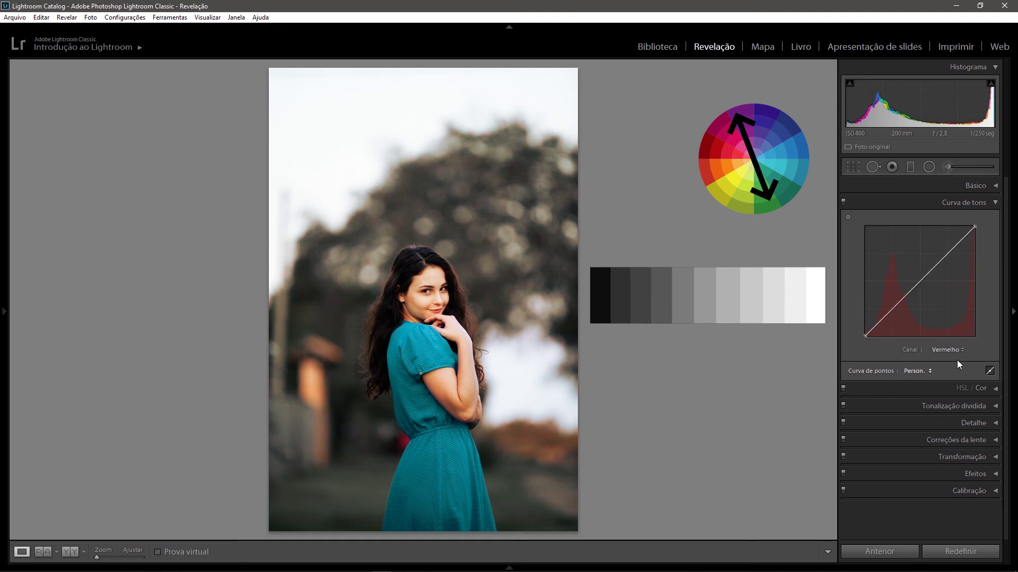
- On the green channel, try lowering the midtones strongly to 68.6 / 42.4 %, and undo the change
left_click(952, 352)
left_click(927, 389)
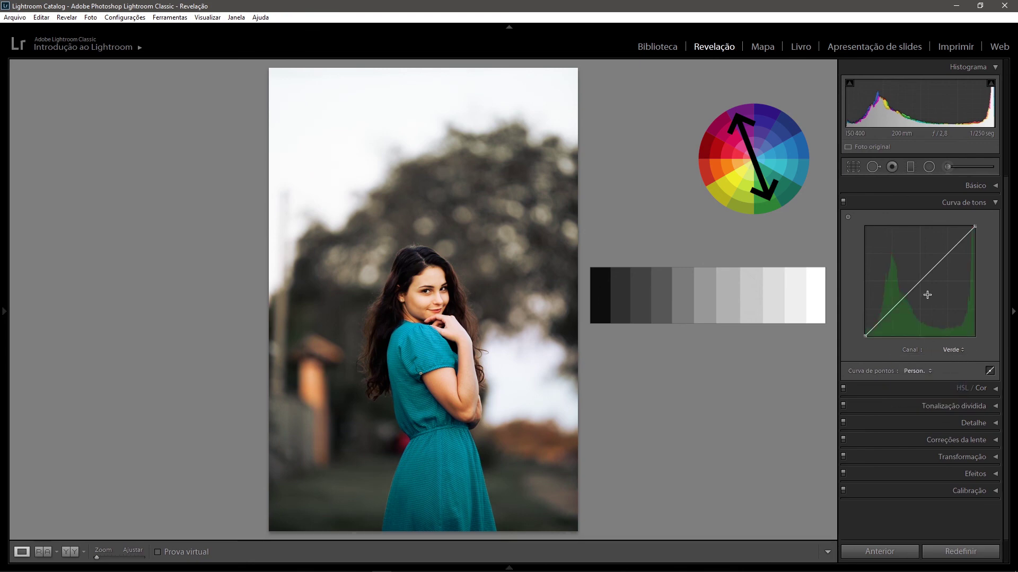
left_click_drag(917, 281, 940, 291)
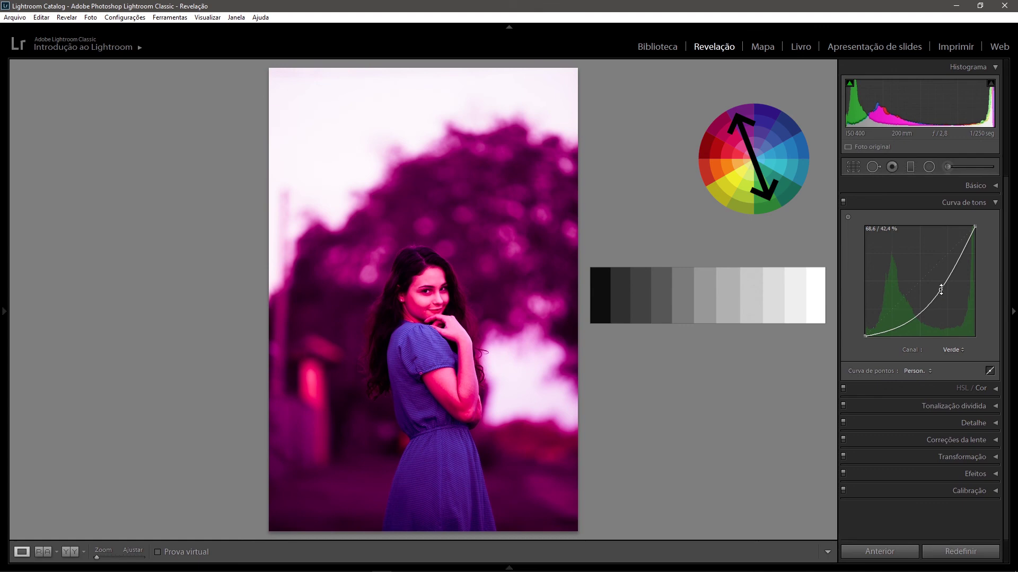
key("ctrl+z")
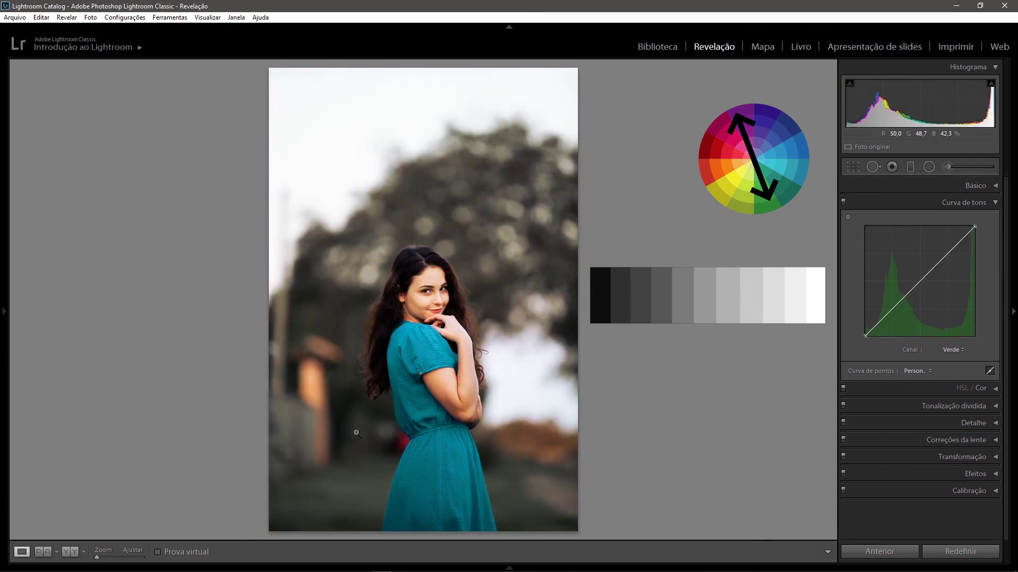
- Anchor the green channel curve in the shadows and highlights, and lower its midtone point to 53.3 / 48.2 %
key("alt")
left_click(891, 312)
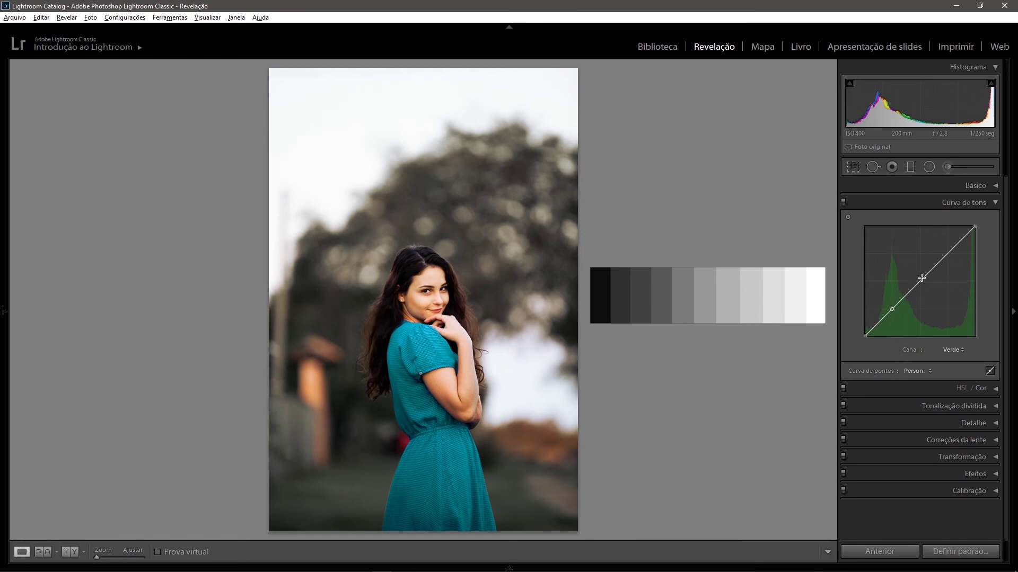
left_click(922, 278)
left_click(947, 254)
left_click_drag(922, 280, 923, 284)
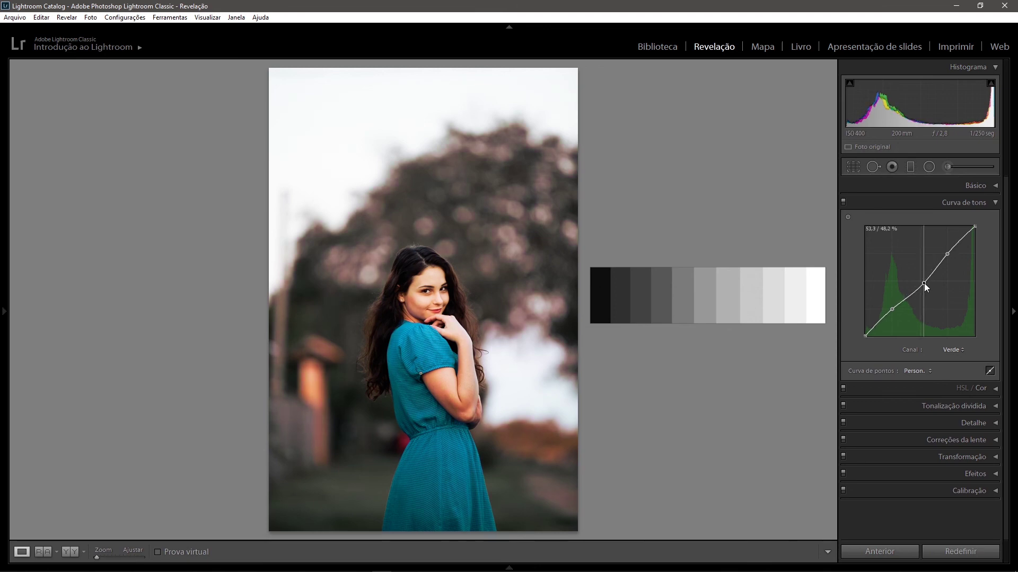